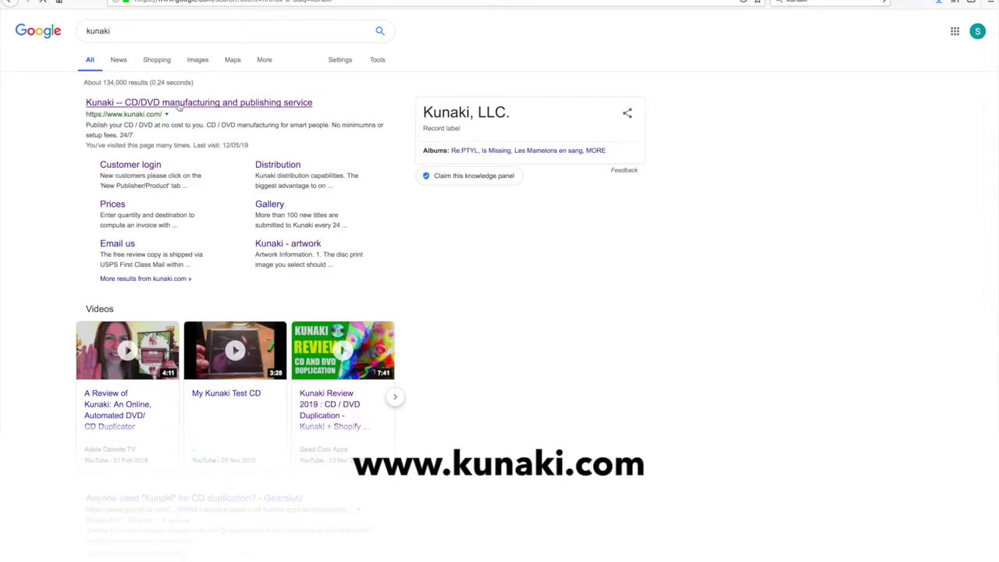
Step: Open the Kunaki homepage from the Google results for 'kunaki'
left_click(178, 104)
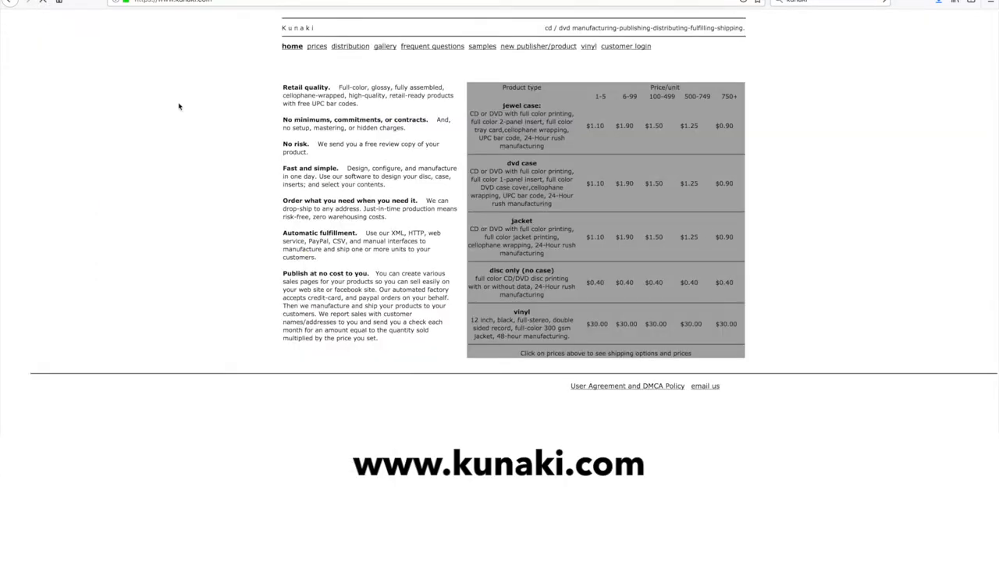
Step: Sign in to the Kunaki customer account and start a new product submission
left_click(628, 46)
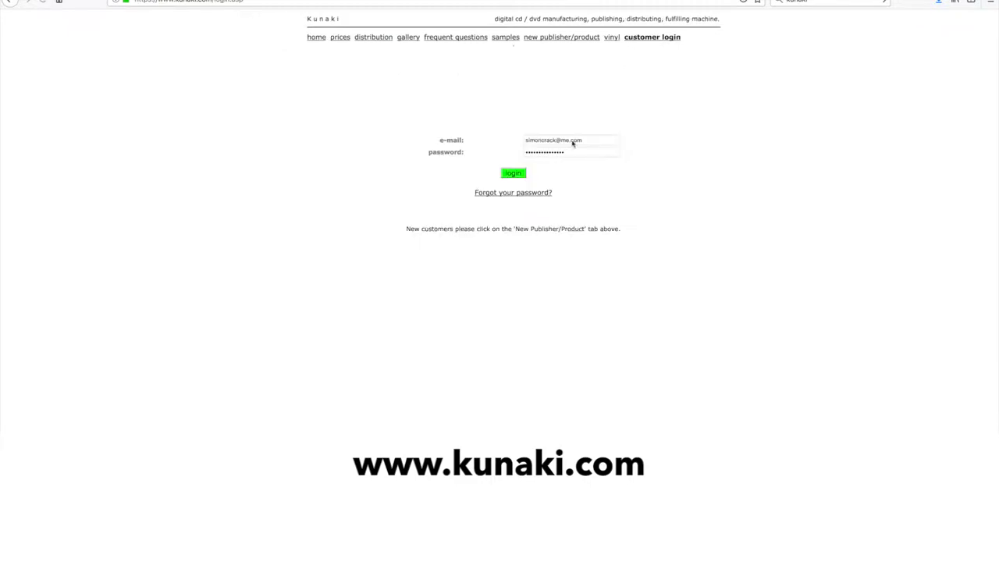
left_click(512, 174)
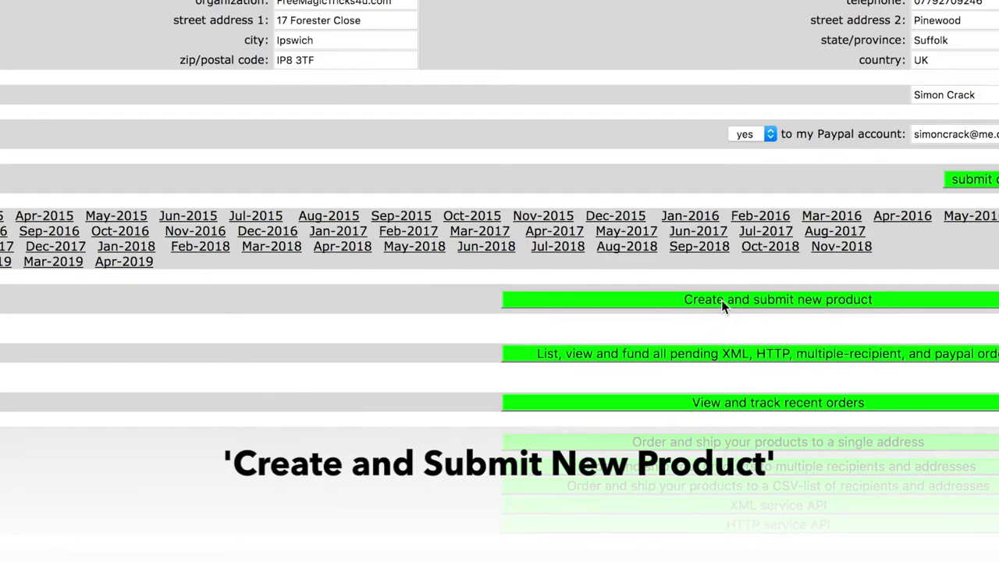
left_click(722, 303)
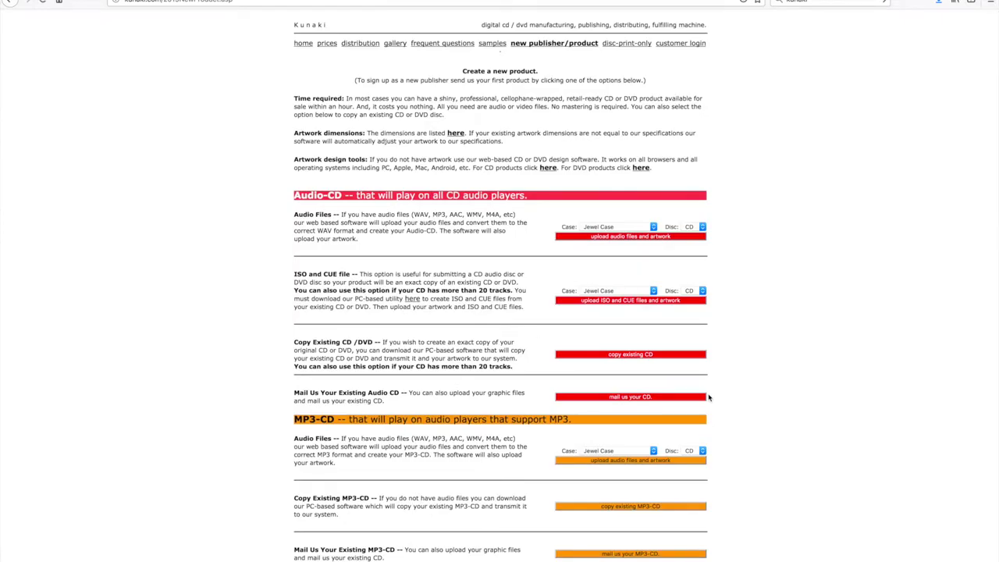
scroll(207, 337, "down", 1)
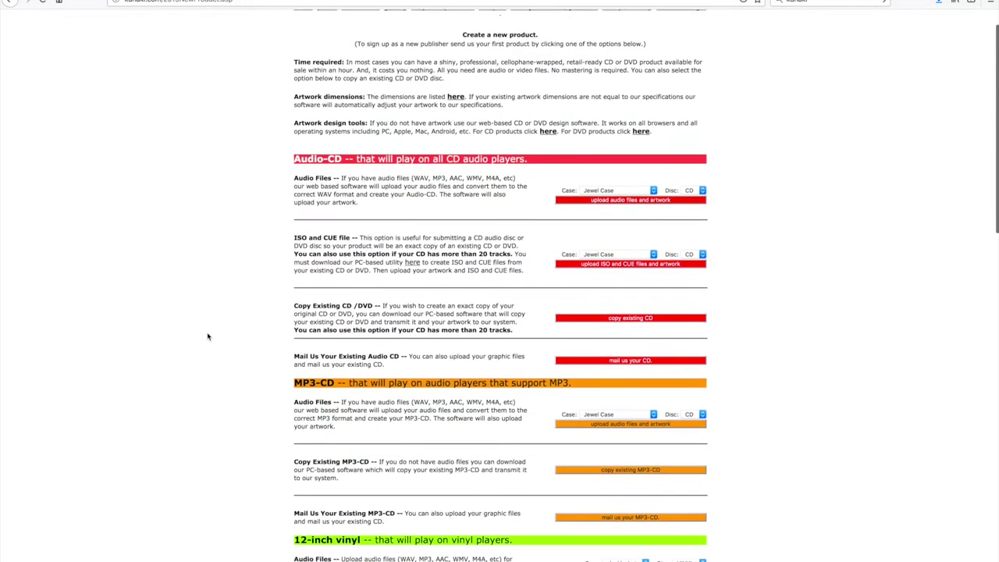
scroll(208, 337, "down", 1)
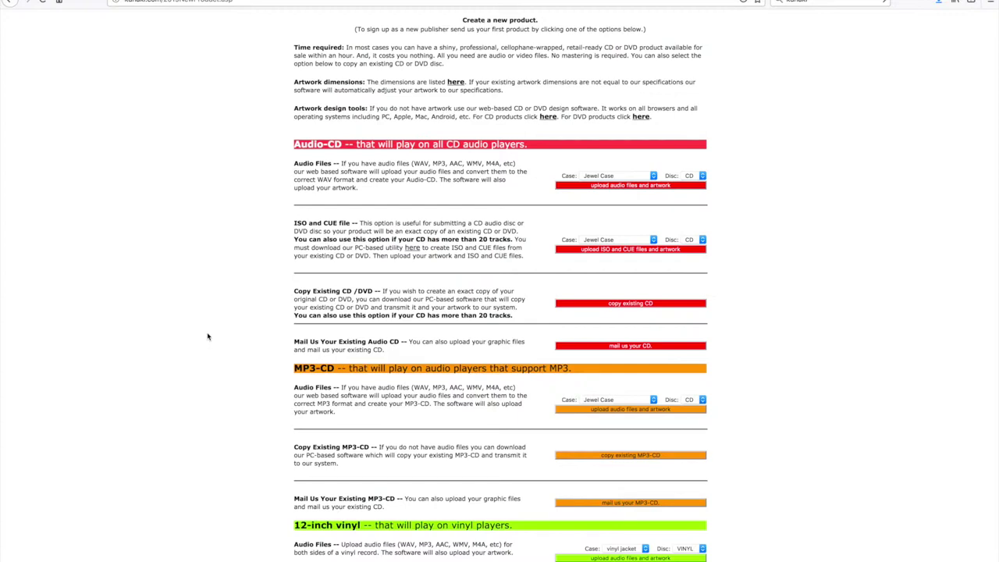
Step: Keep Jewel Case as the audio-CD case and CD as the disc type
left_click(602, 176)
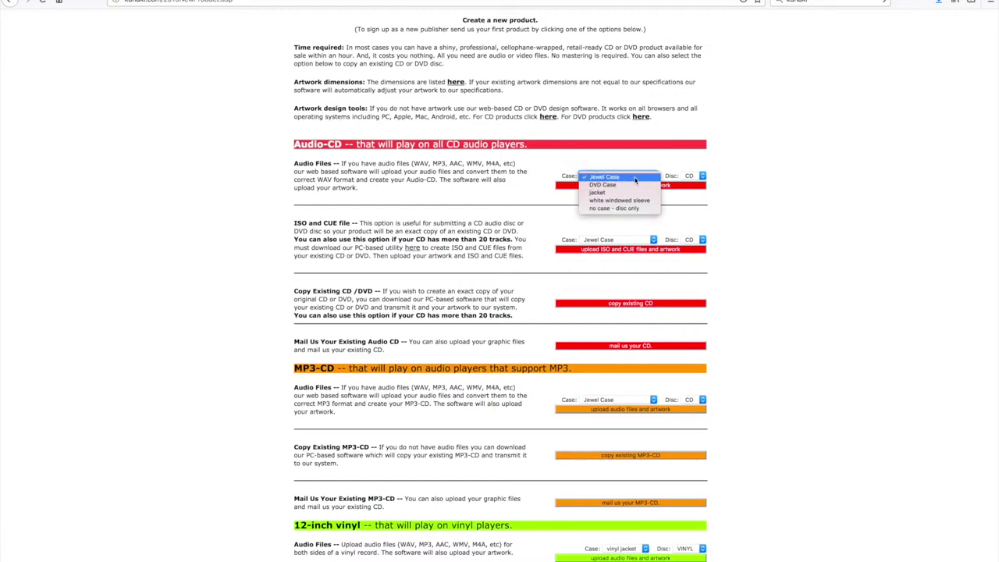
left_click(635, 178)
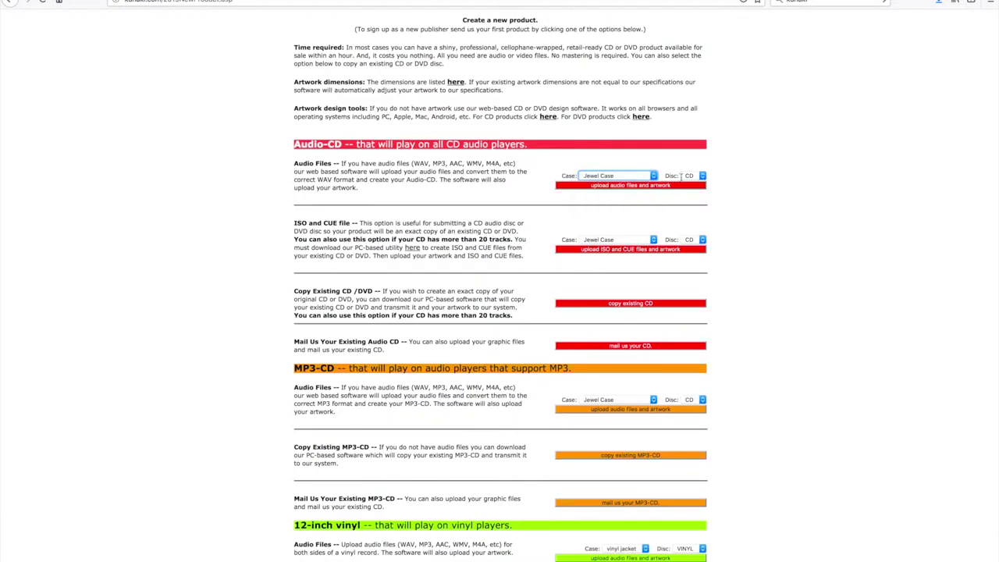
left_click(694, 176)
left_click(695, 177)
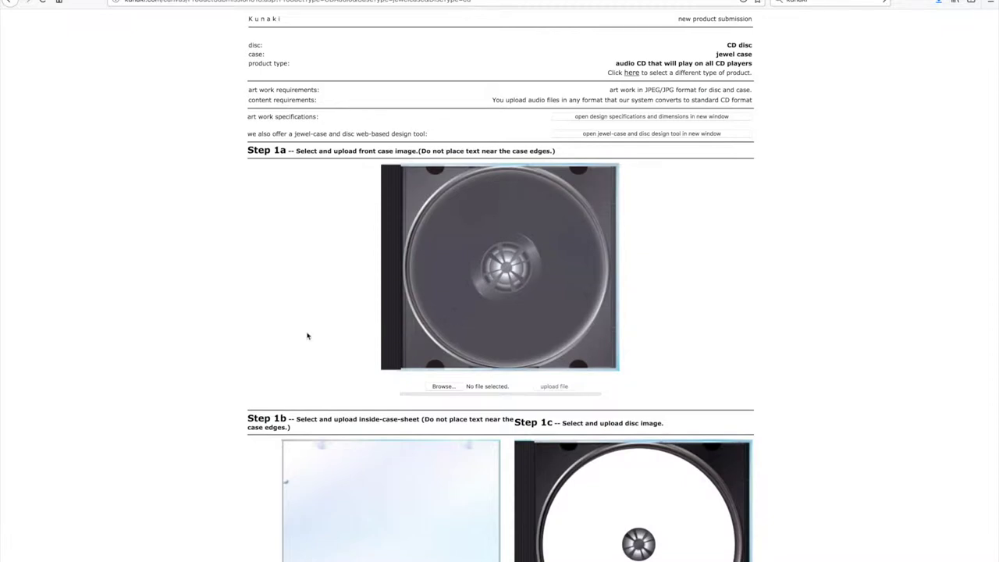
Step: Pick cover.jpg from the Dads CD folder for Step 1a and upload it as the front case
scroll(309, 336, "down", 1)
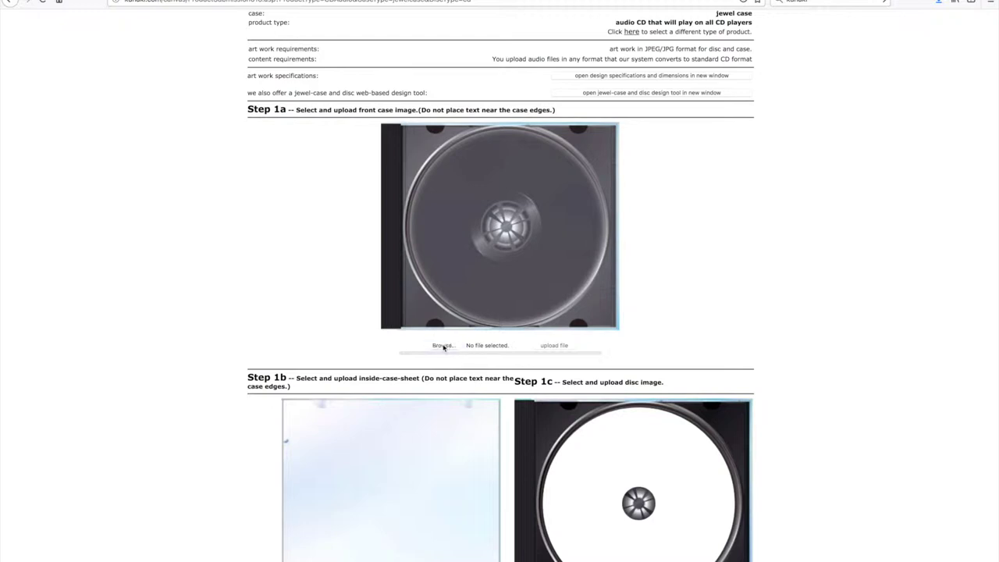
left_click(443, 346)
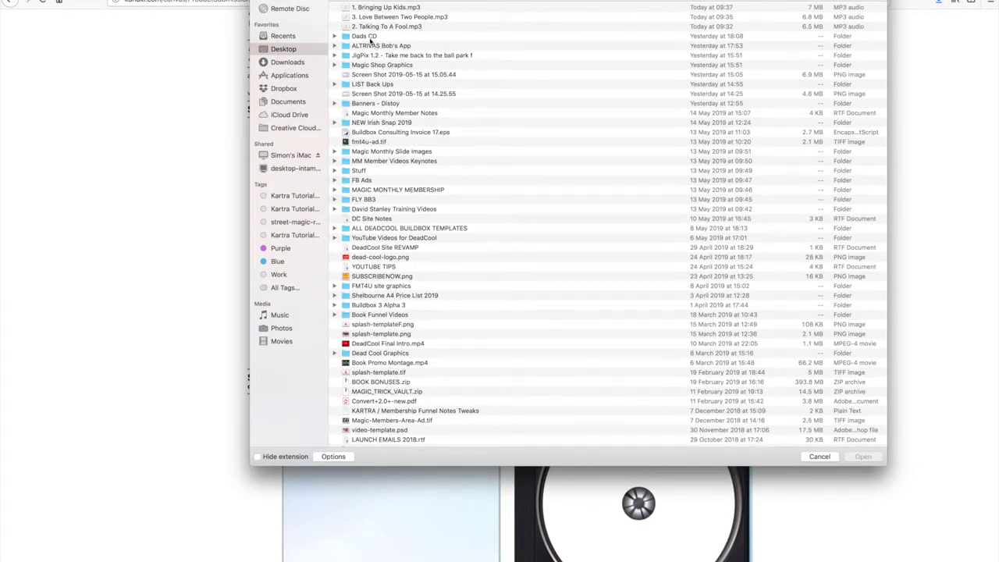
double_click(371, 38)
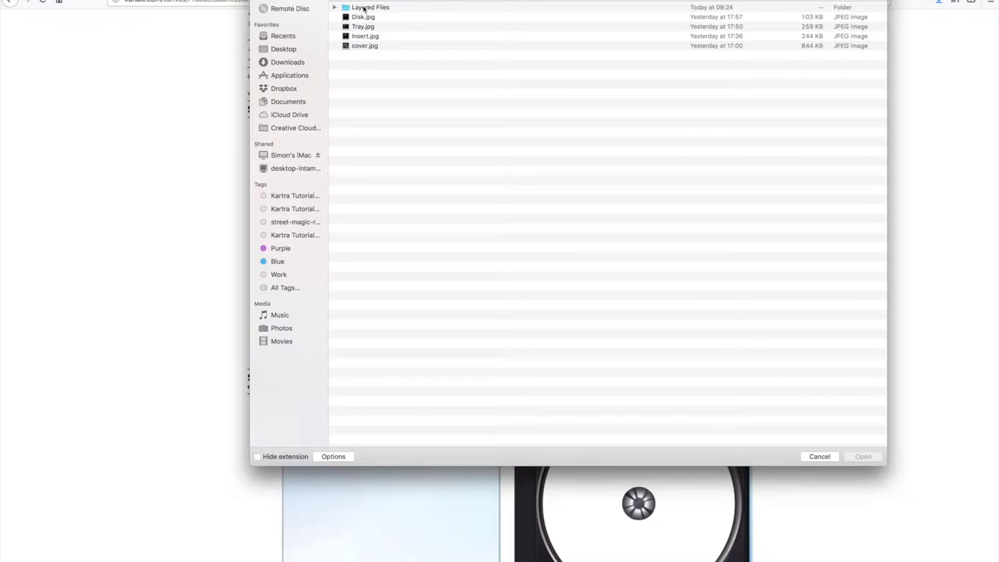
left_click(365, 47)
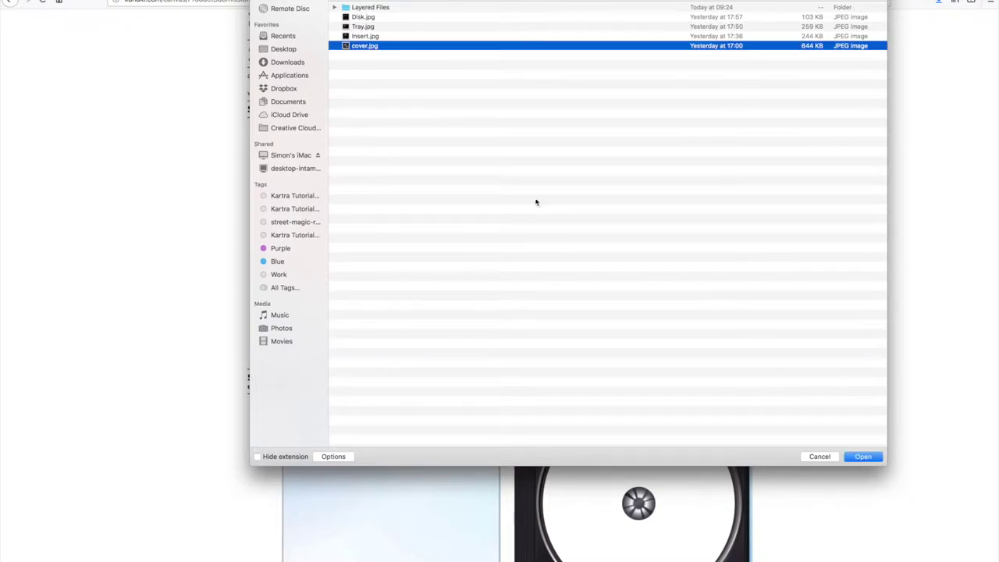
left_click(863, 456)
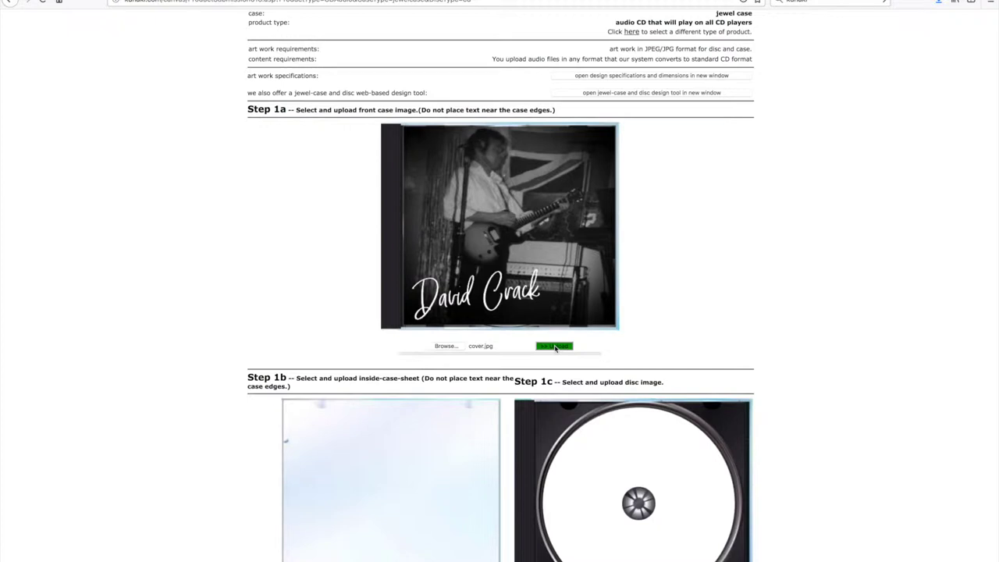
left_click(555, 347)
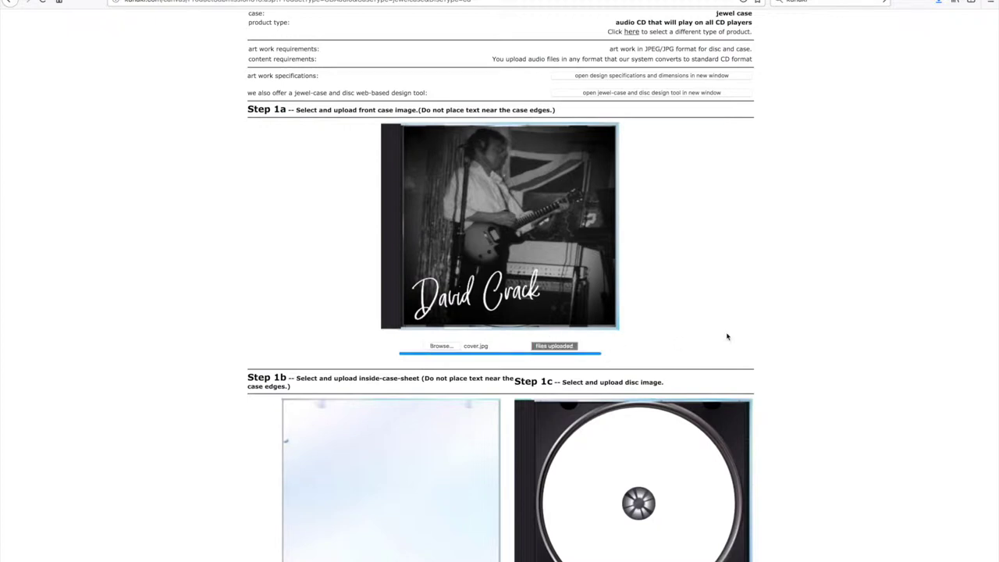
scroll(167, 466, "down", 3)
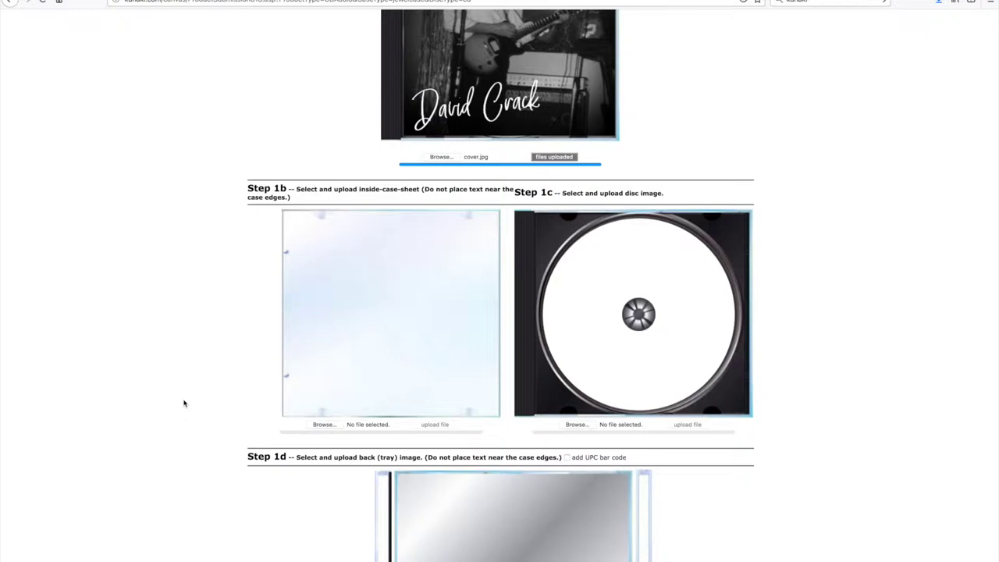
Step: Upload Insert.jpg as the inside case sheet image
left_click(320, 425)
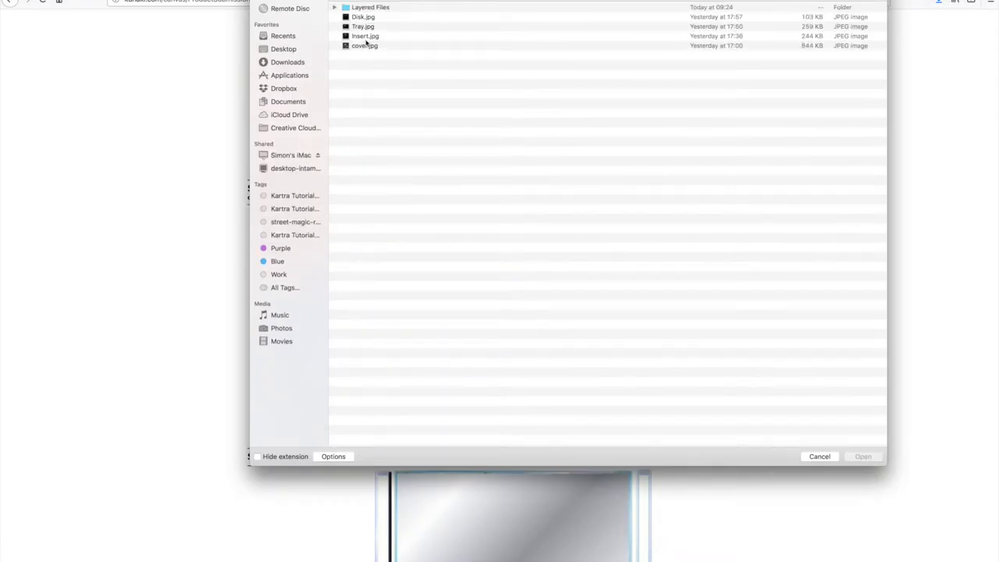
left_click(365, 35)
left_click(863, 456)
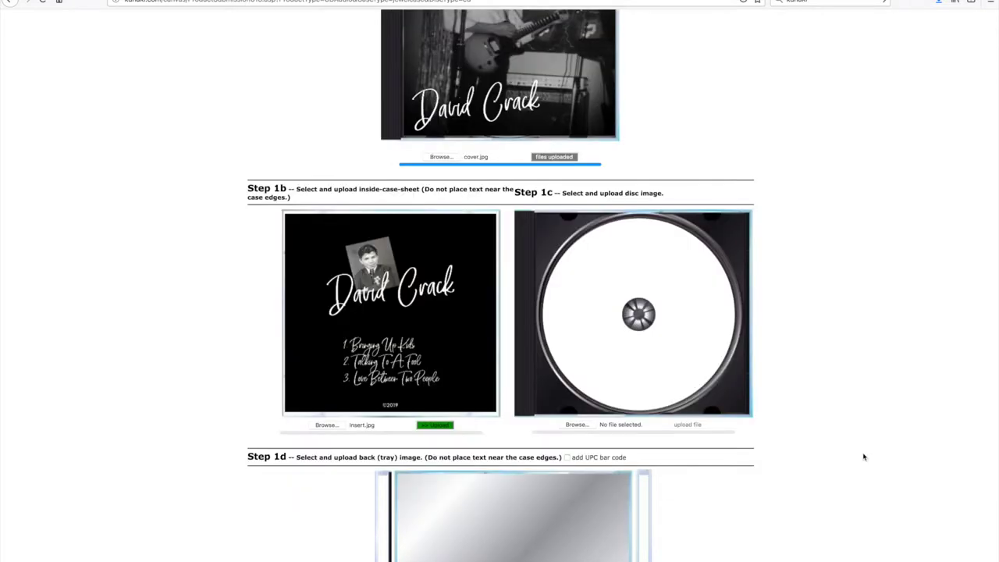
left_click(439, 427)
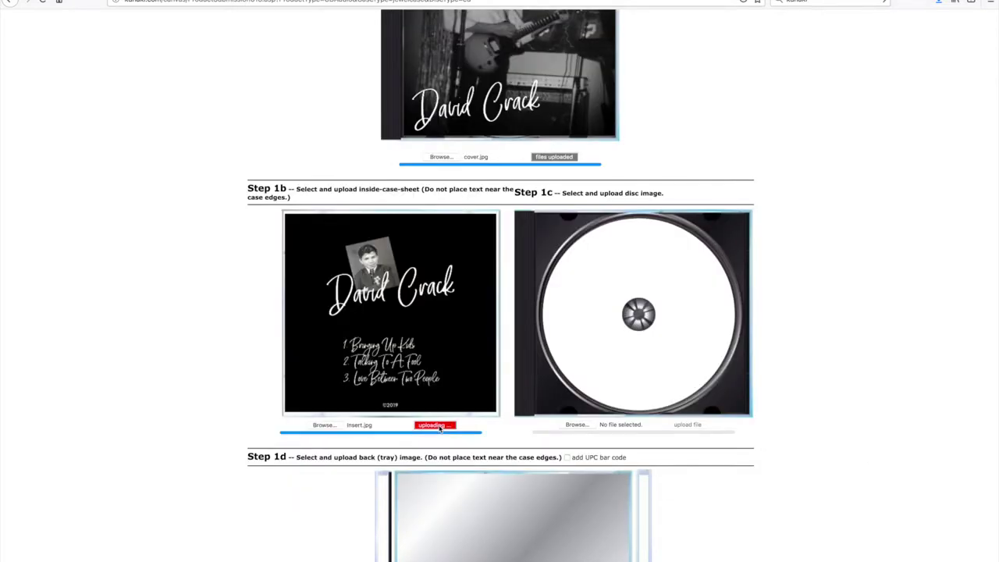
Step: Upload Disk.jpg as the disc artwork
left_click(577, 426)
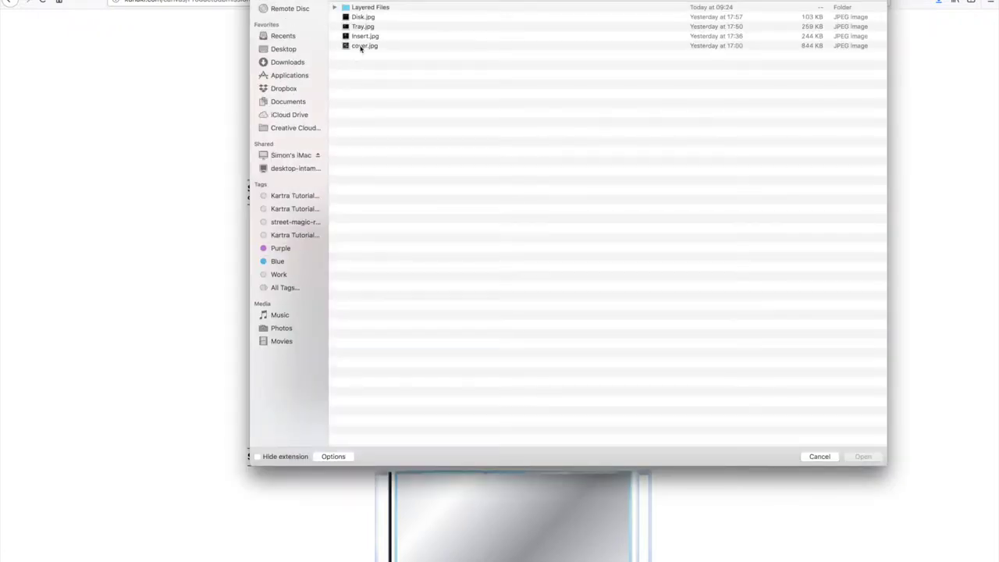
left_click(362, 17)
left_click(861, 457)
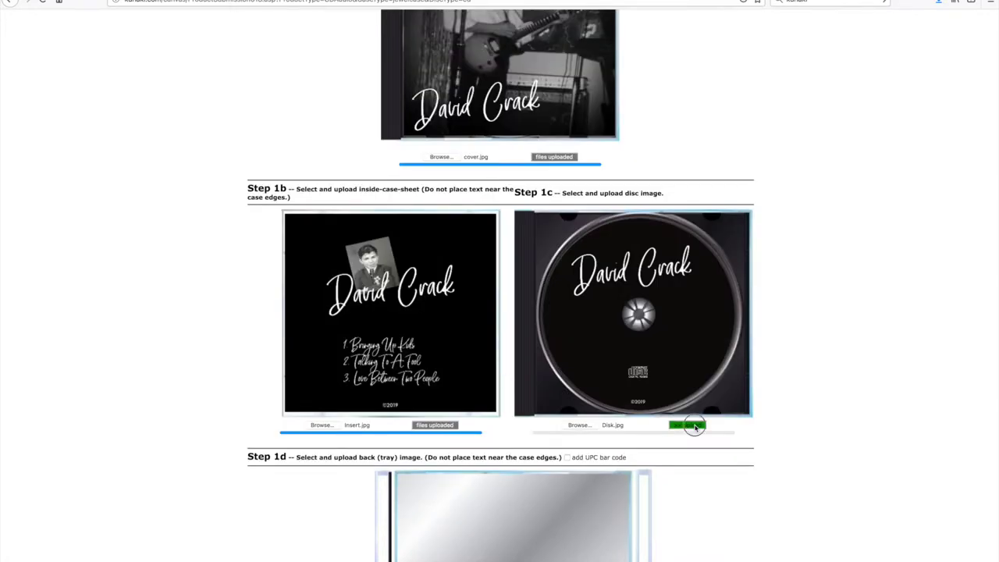
left_click(692, 425)
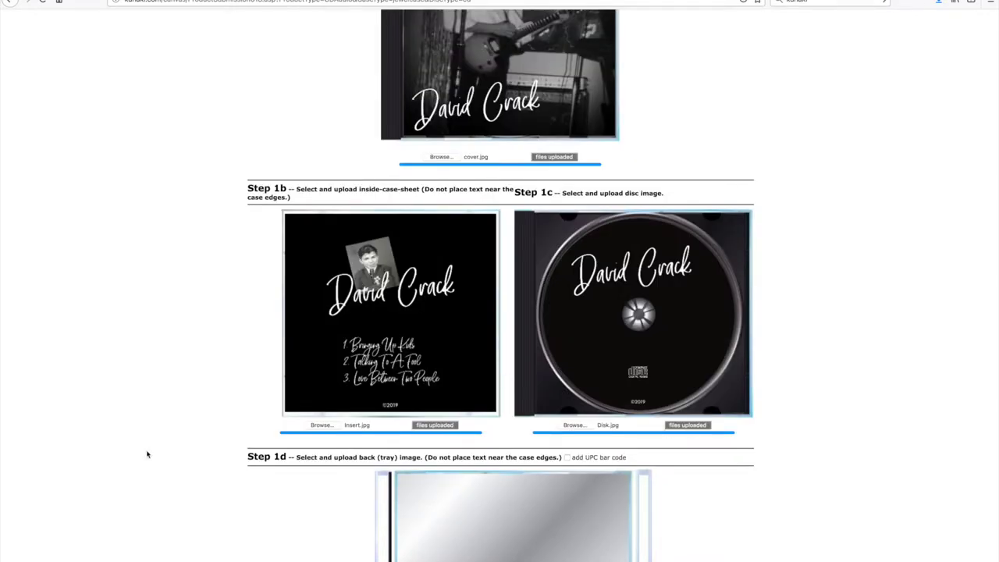
Step: Upload Tray.jpg as the back tray image
scroll(147, 454, "down", 5)
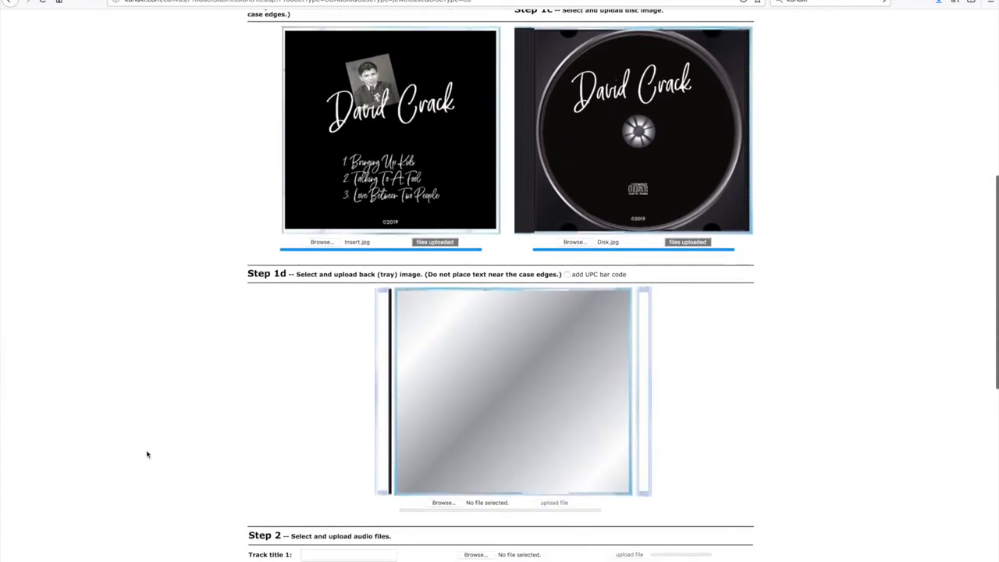
left_click(443, 503)
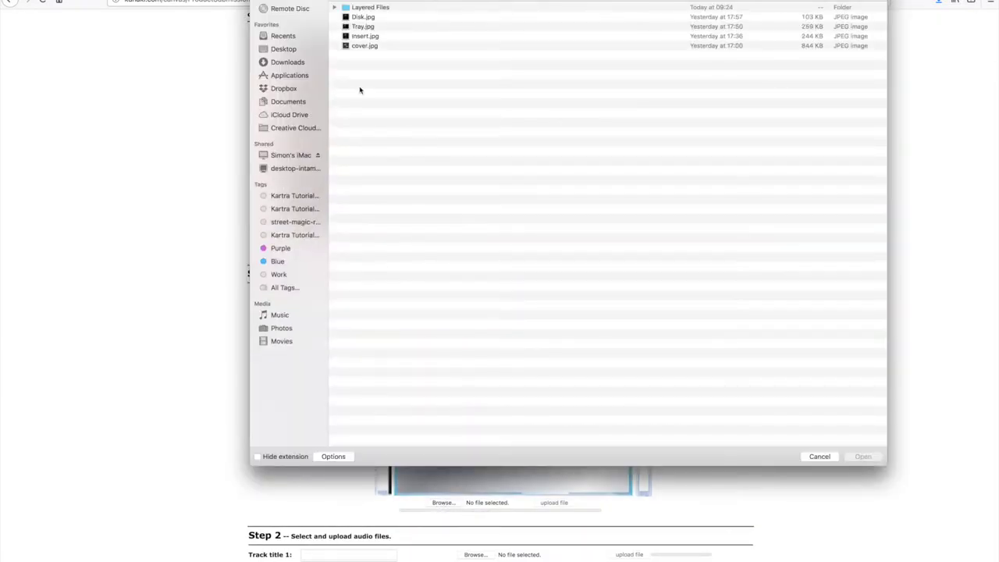
left_click(363, 27)
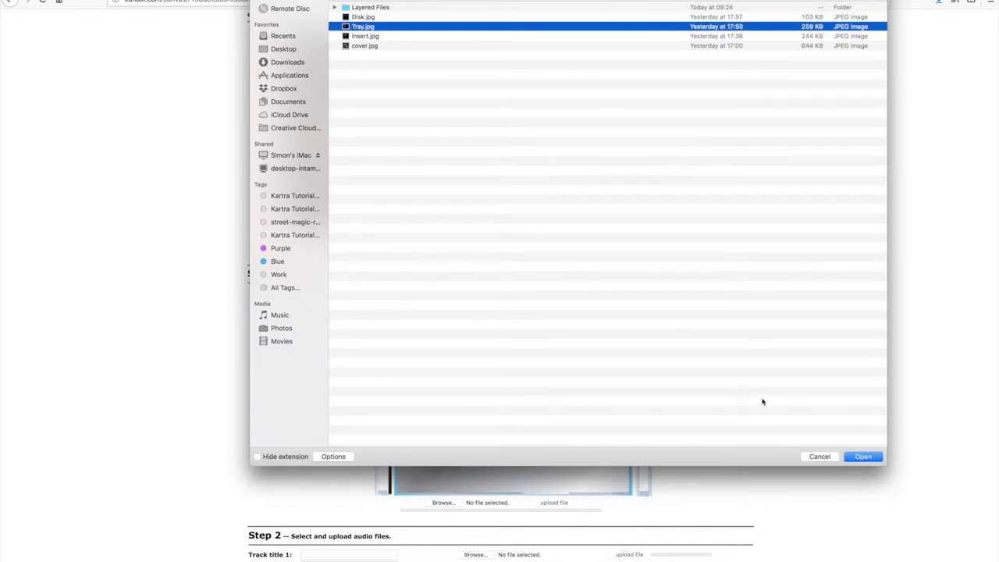
left_click(849, 456)
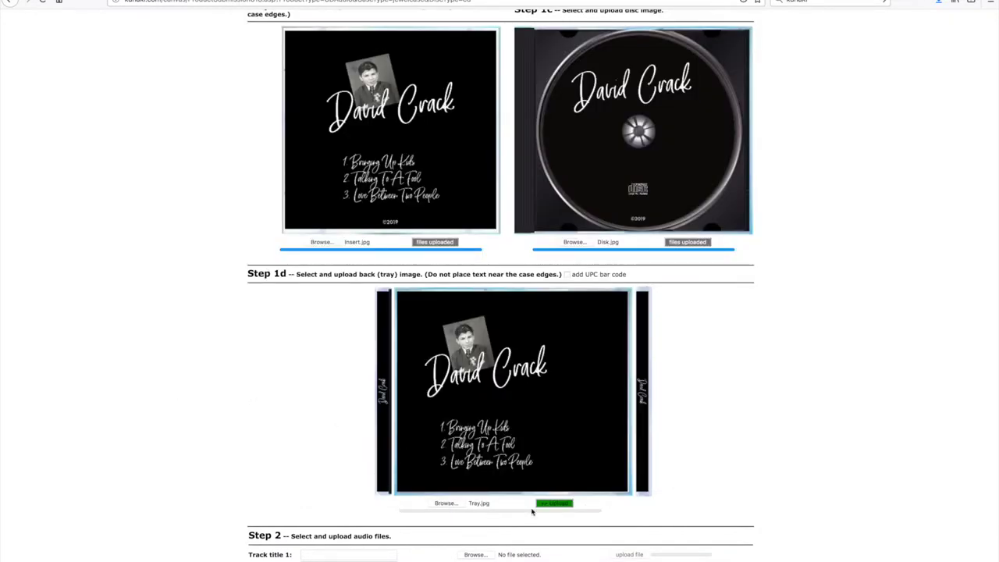
left_click(551, 503)
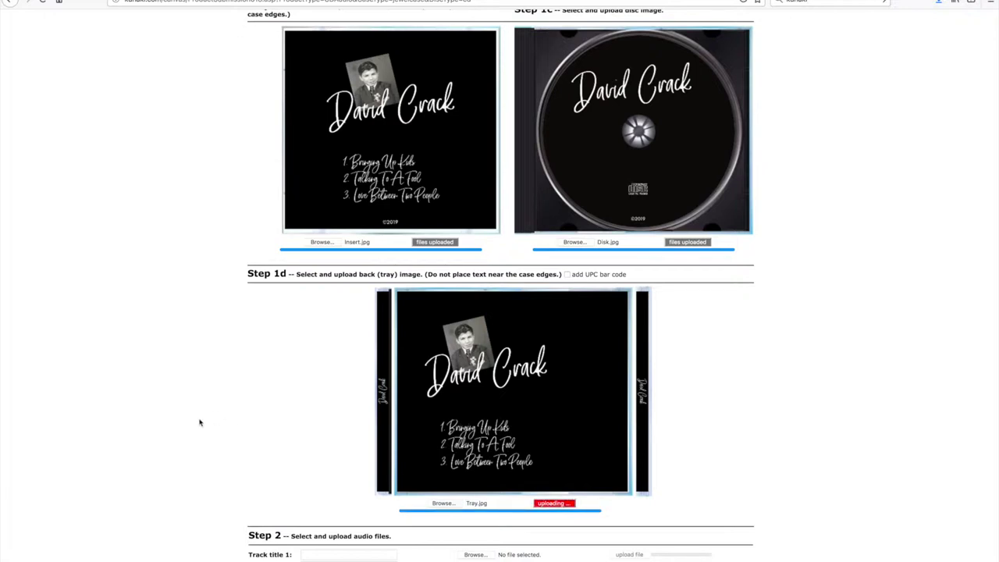
scroll(201, 422, "down", 5)
scroll(200, 422, "down", 2)
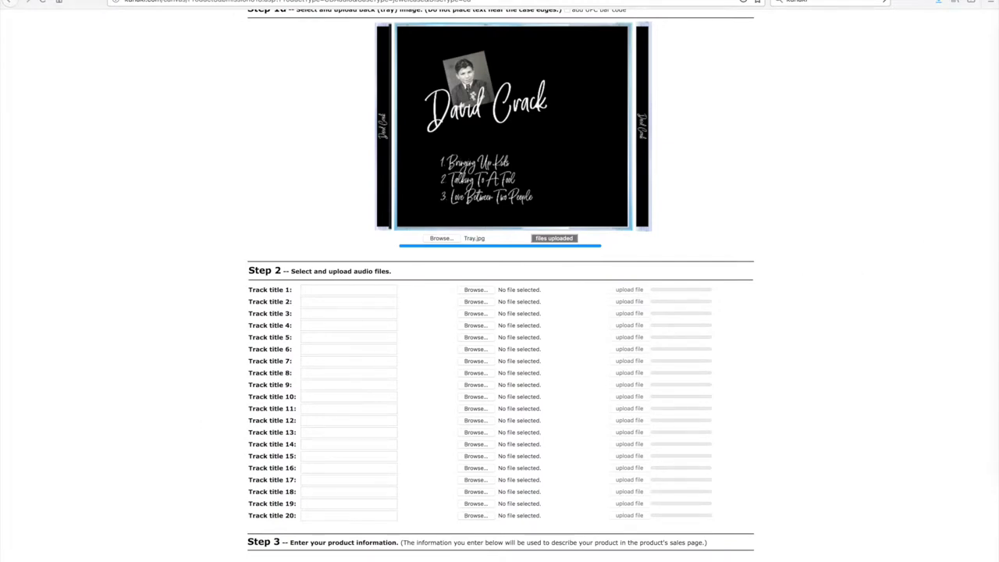
Step: Title tracks 1-3 Bringing Up Kids, Talking To A Fool and Love Between Two People
left_click(316, 289)
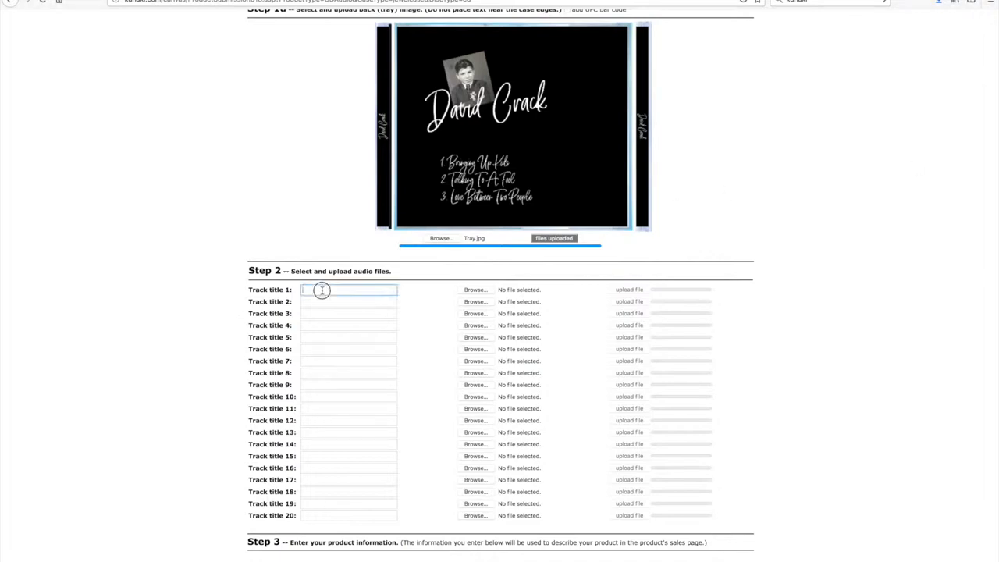
type("Bringing Up Kids")
left_click(966, 239)
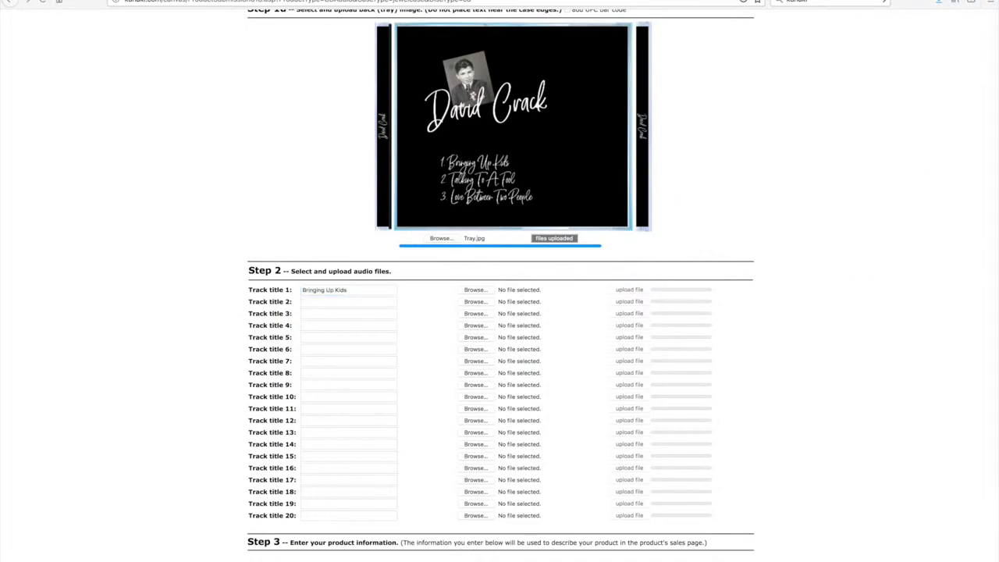
left_click(370, 302)
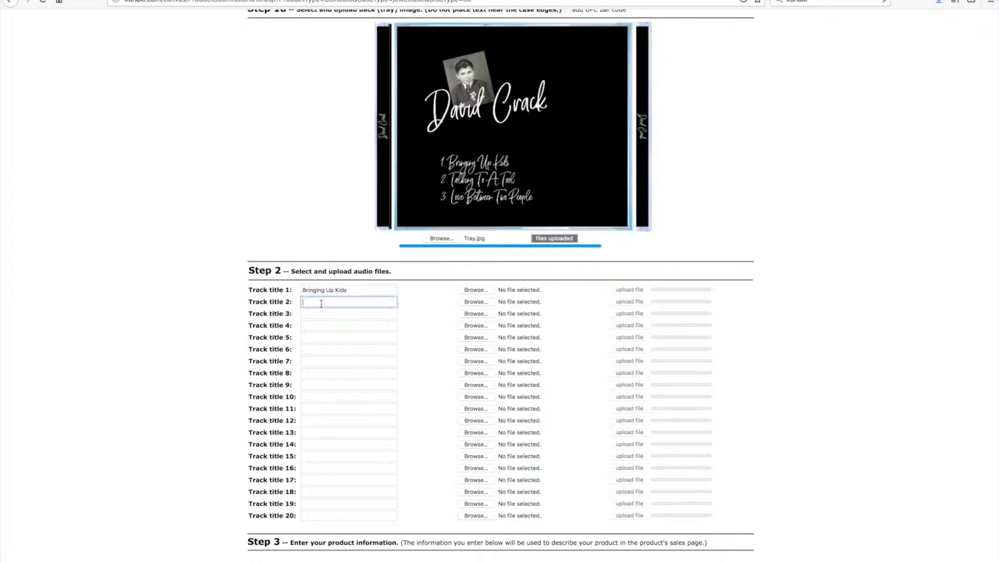
type("Talking To A Fool")
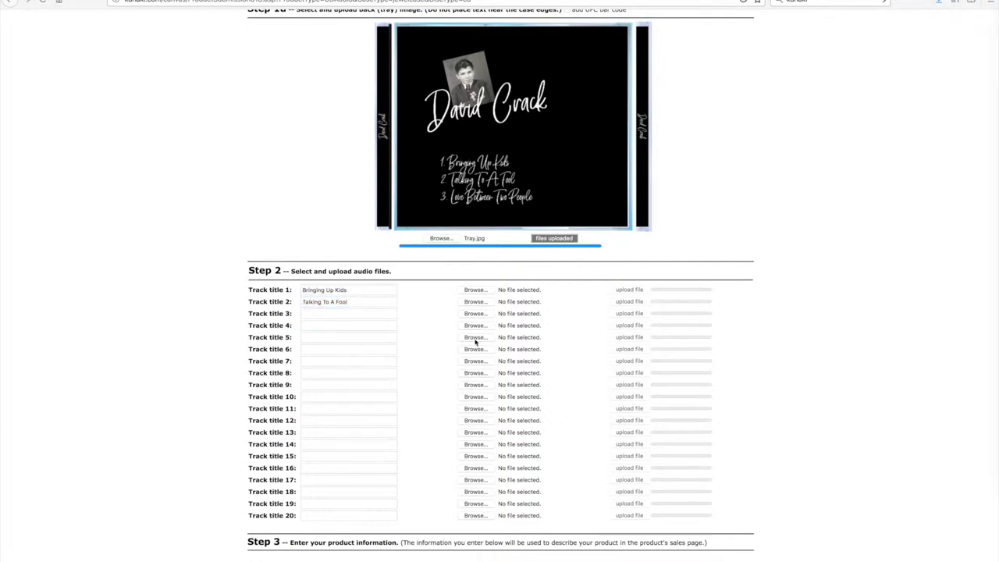
left_click(331, 314)
type("Love Between Two People")
Step: Upload the Bringing Up Kids MP3 from the Desktop as track 1's audio
left_click(467, 290)
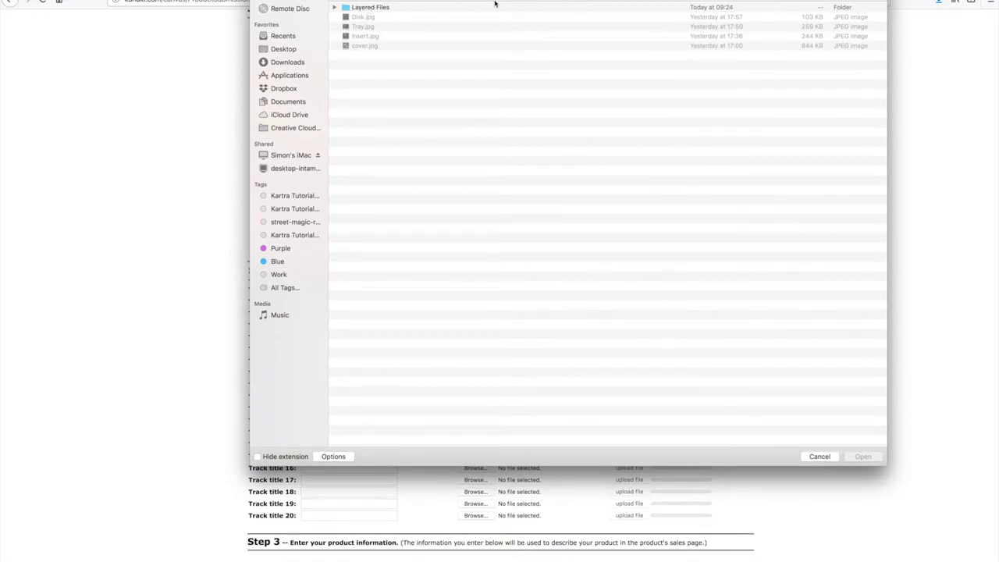
left_click(497, 4)
left_click(387, 27)
left_click(284, 49)
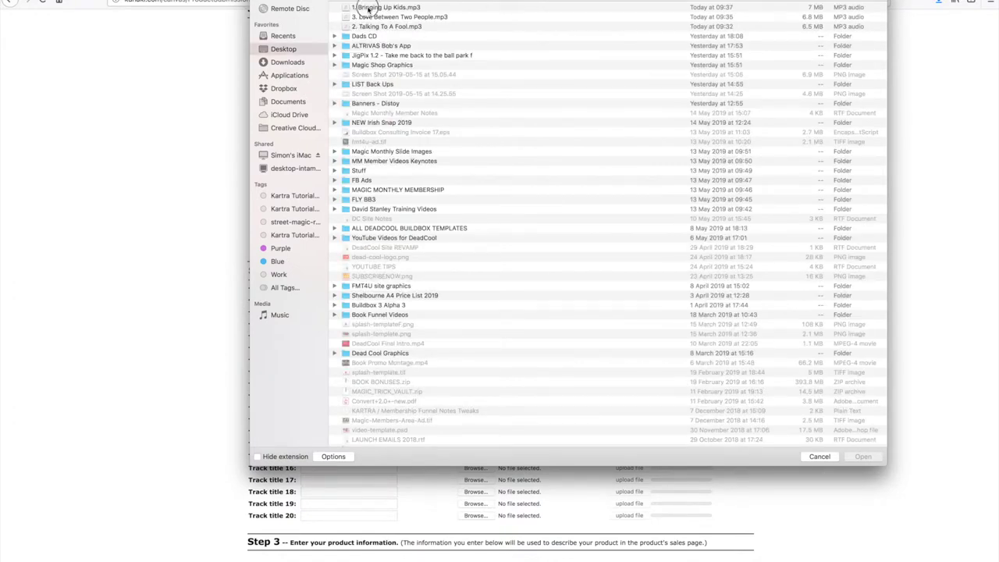
left_click(369, 8)
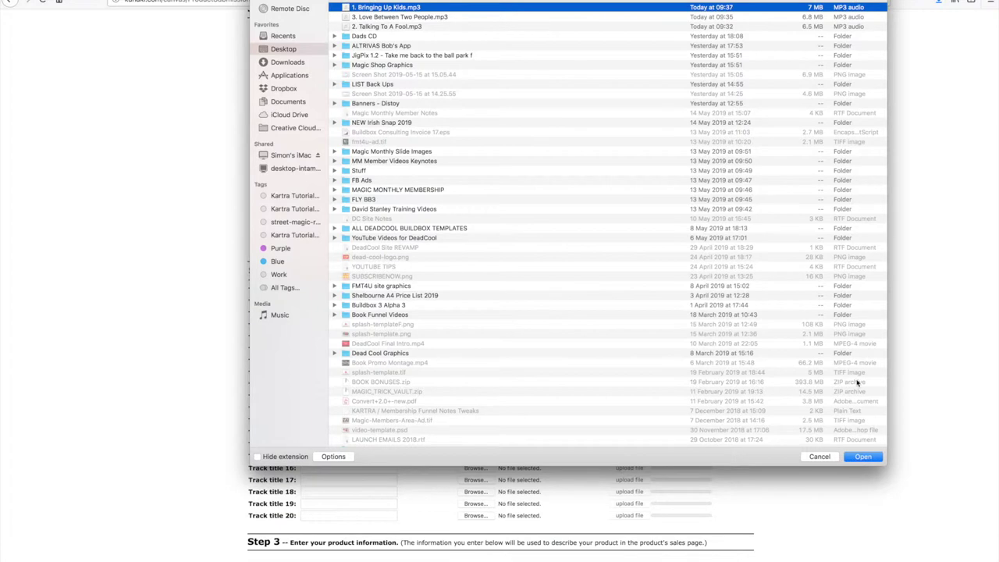
left_click(862, 457)
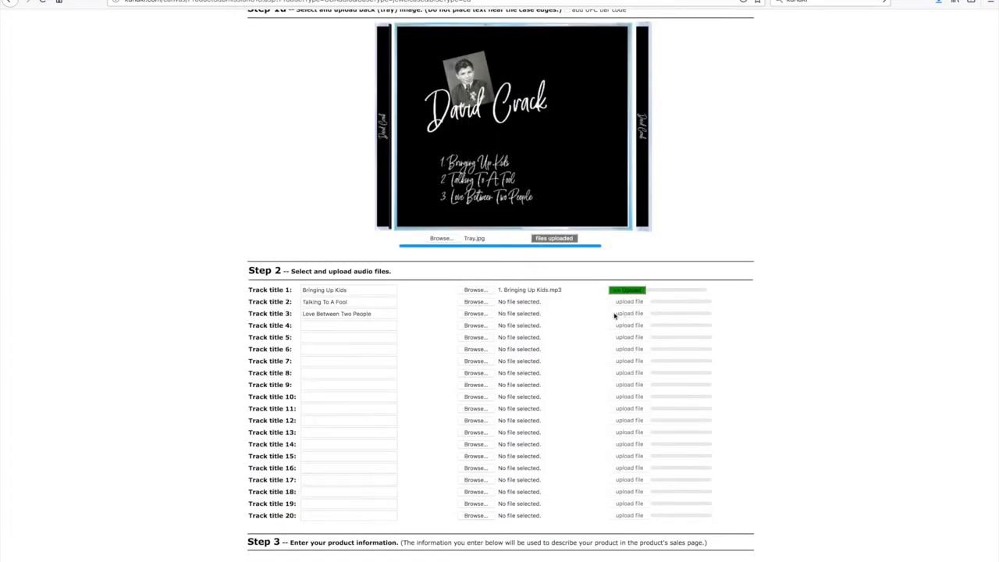
left_click(627, 290)
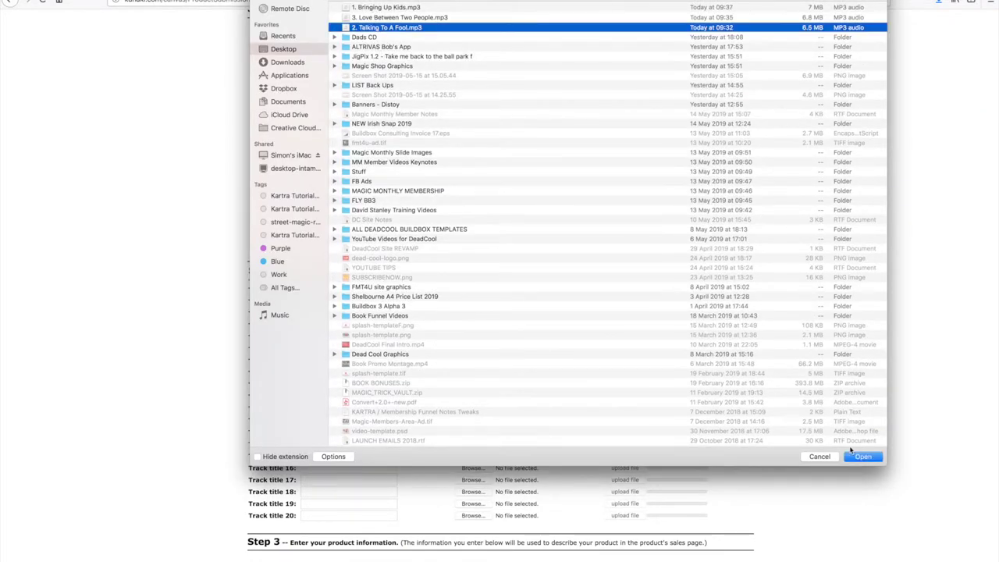
Step: Upload the Talking To A Fool and Love Between Two People MP3s for tracks 2 and 3
left_click(863, 458)
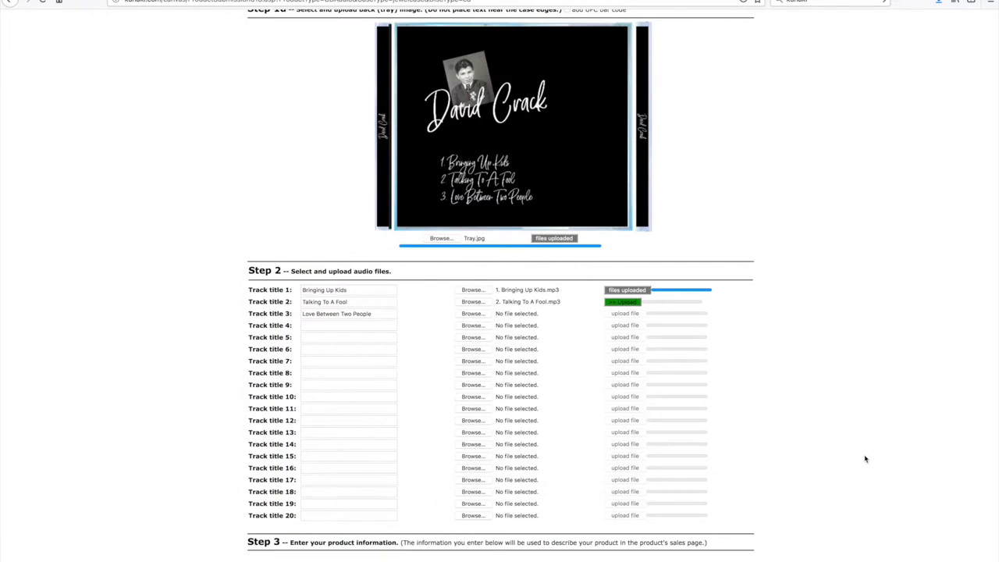
left_click(622, 302)
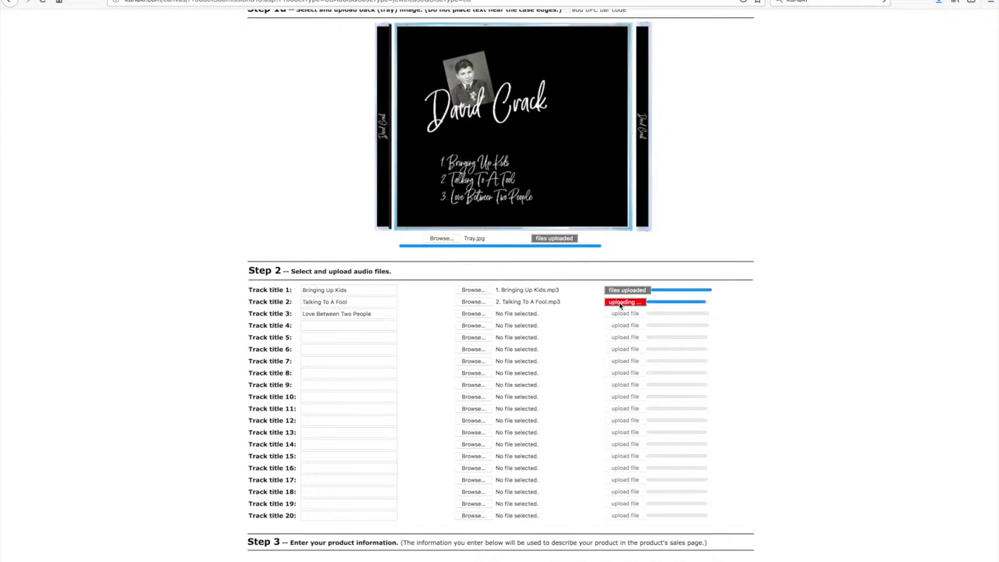
left_click(469, 315)
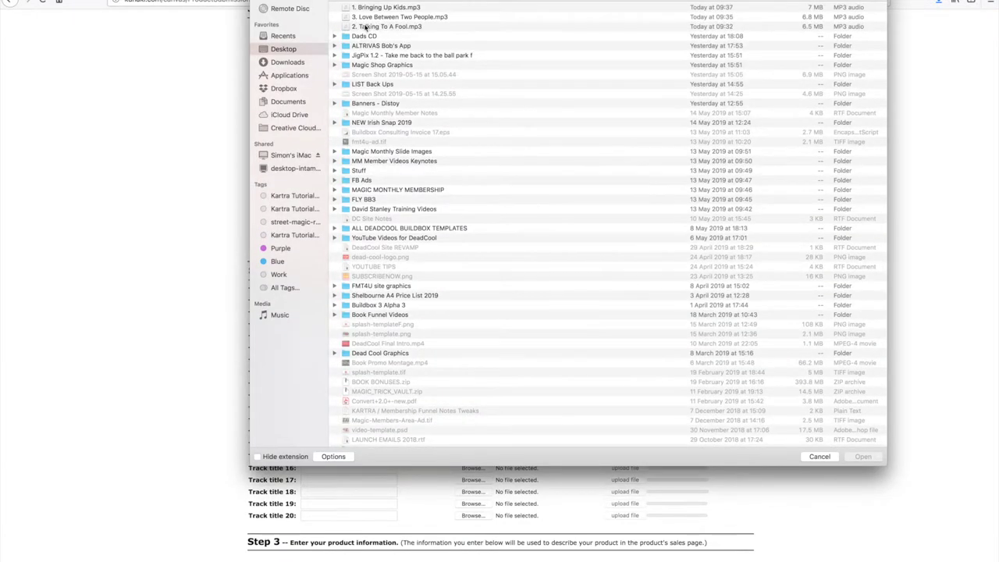
left_click(371, 17)
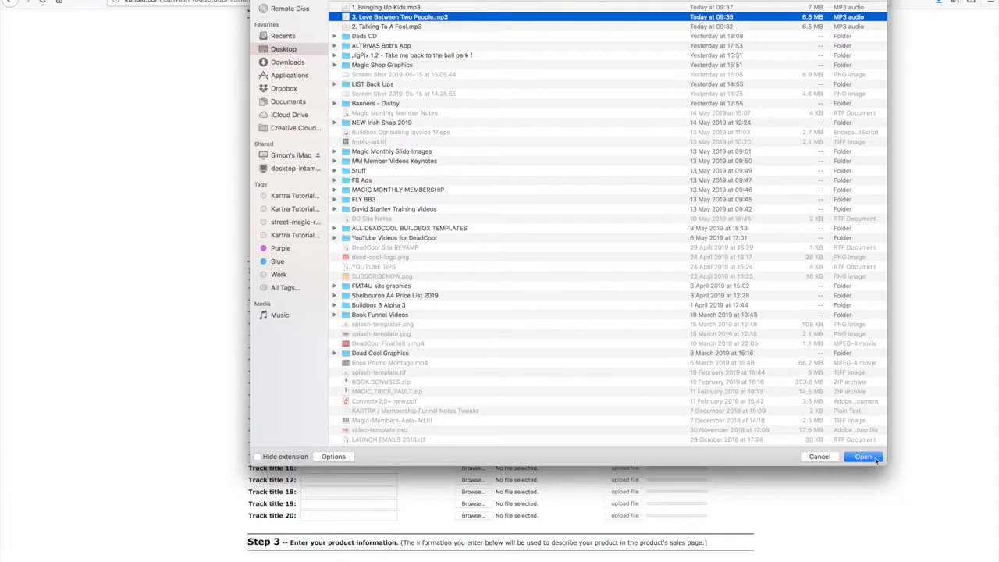
left_click(862, 457)
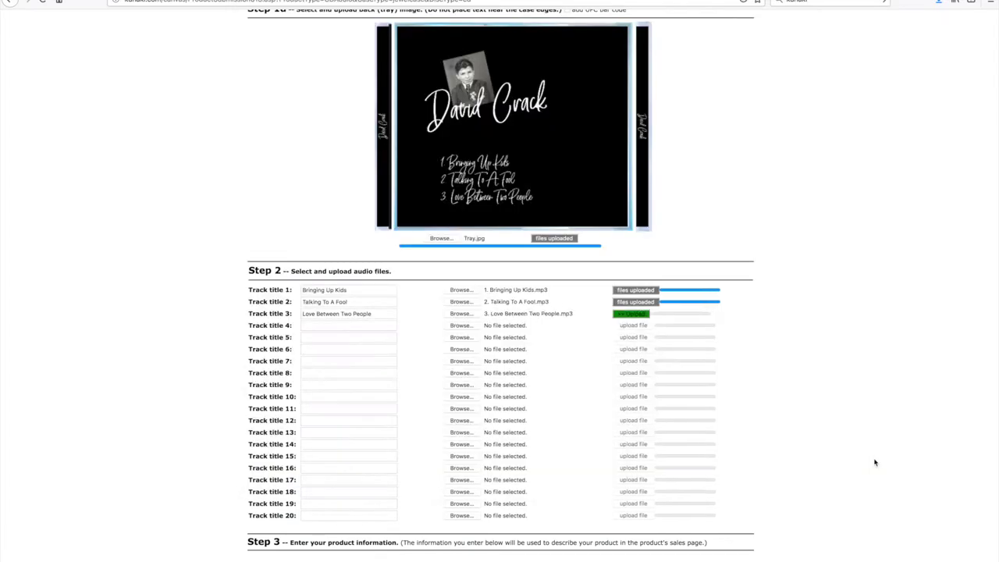
left_click(629, 314)
Step: Enter the artist's name as the CD title and 2002 as the original release date
scroll(823, 402, "down", 5)
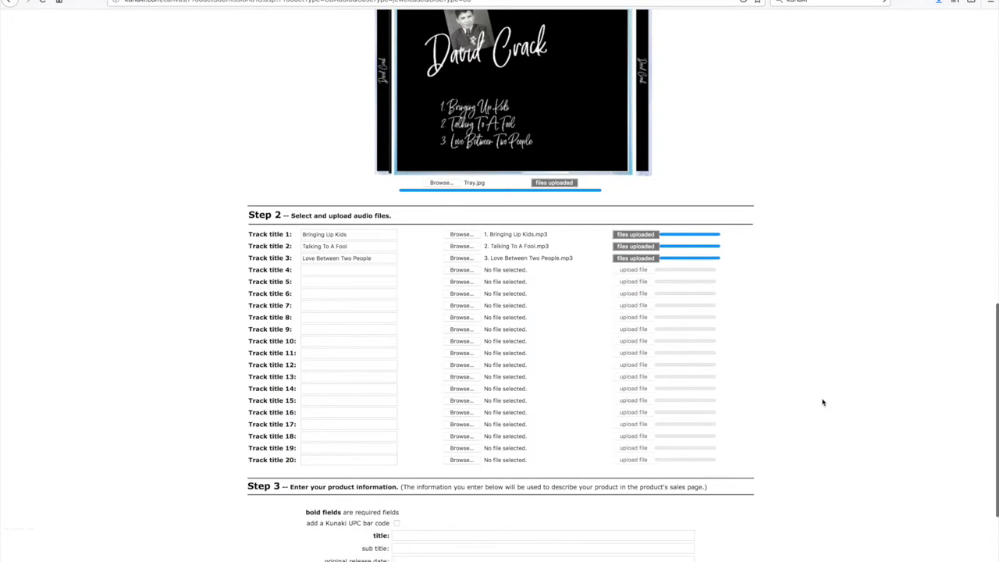
scroll(823, 402, "down", 1)
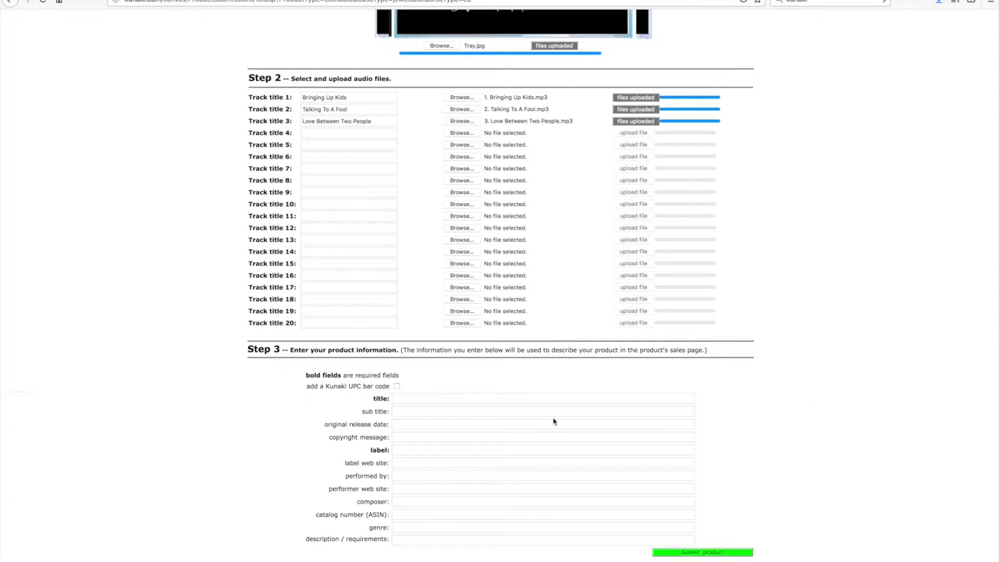
left_click(395, 403)
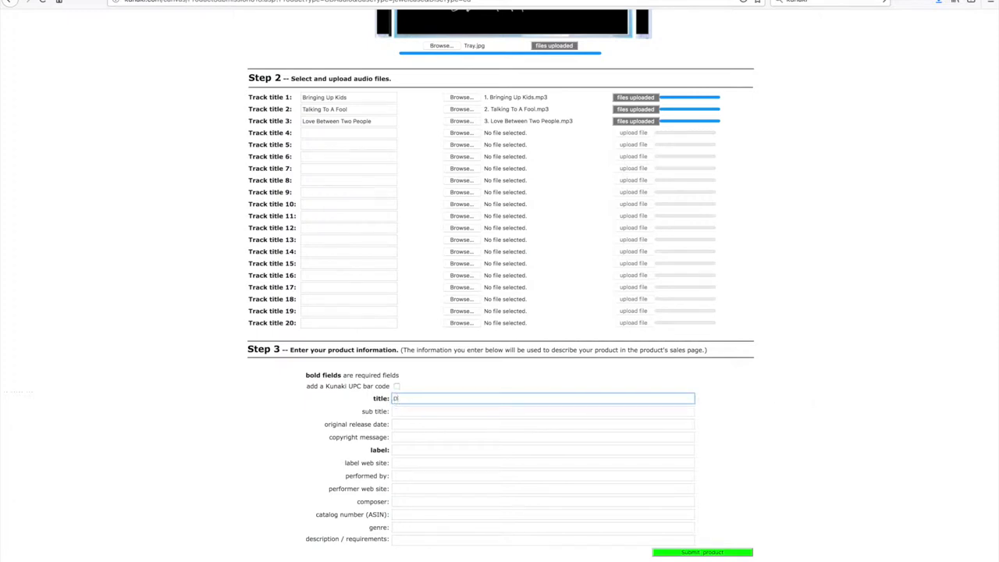
left_click(405, 423)
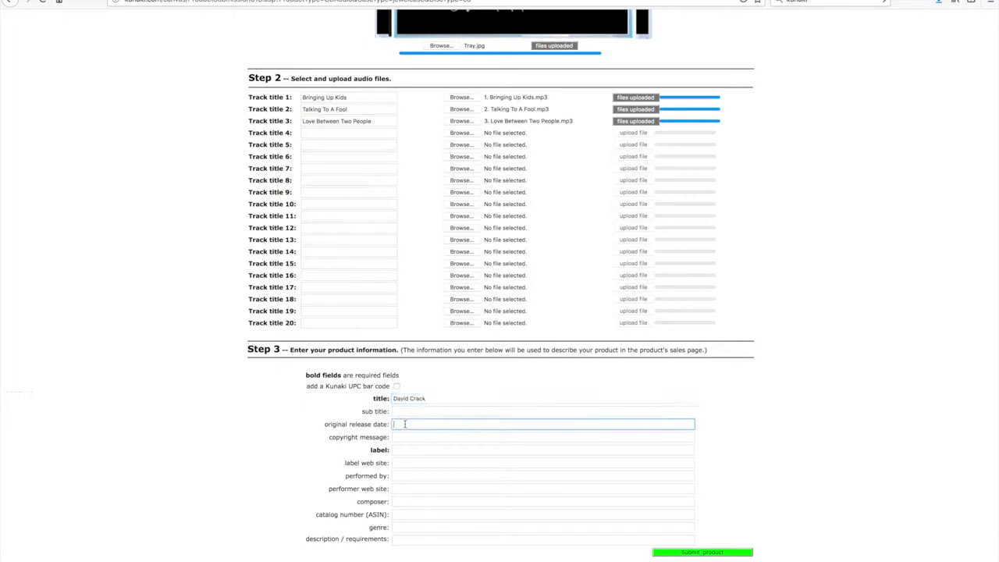
type("2002")
left_click(904, 210)
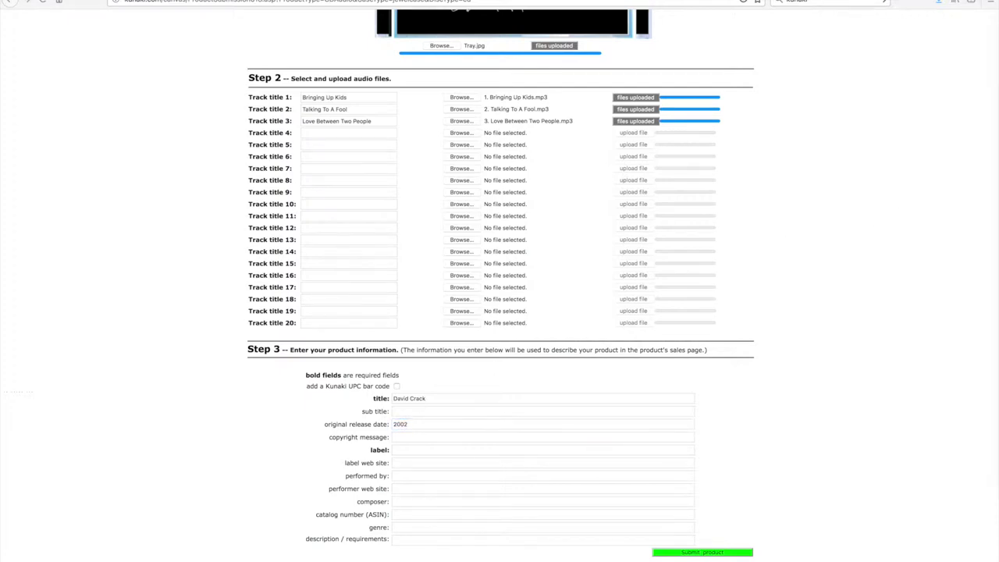
Step: Paste in the copyright message and copy the title text for reuse
left_click(403, 437)
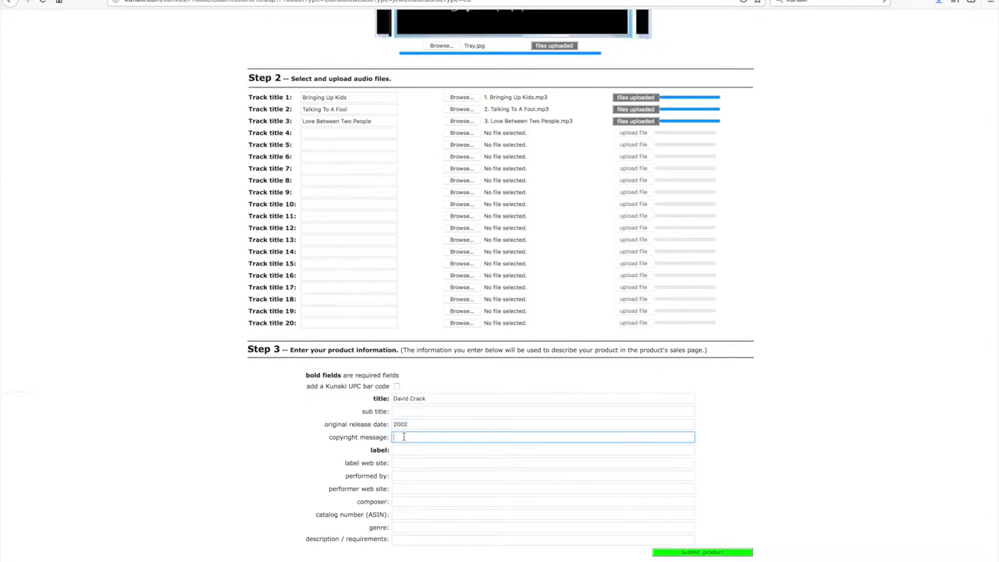
key("super+v")
left_click(426, 399)
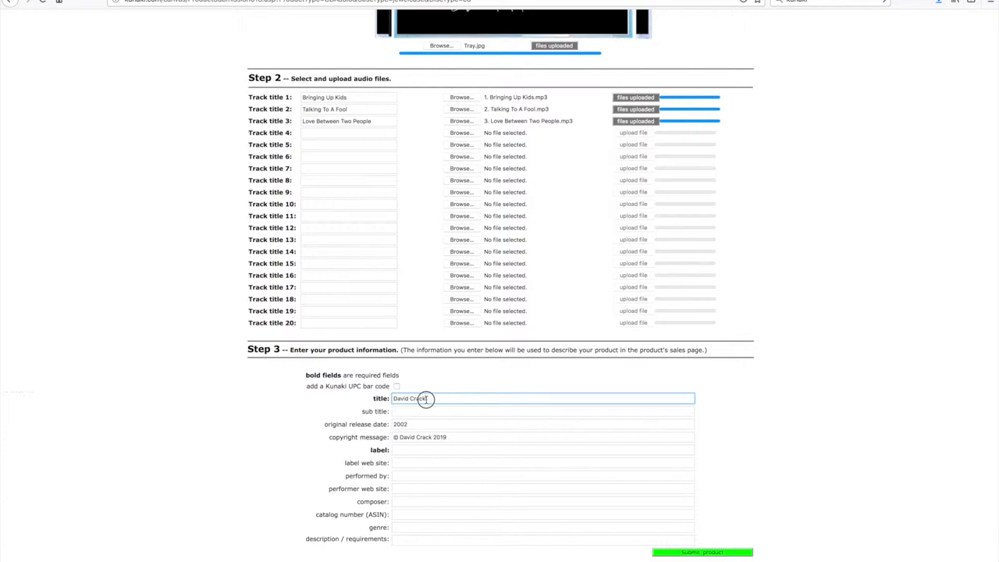
left_click_drag(426, 399, 371, 399)
key("super+c")
Step: Fill Performed By with the artist's name, leaving the label field empty
left_click(393, 450)
key("super+v")
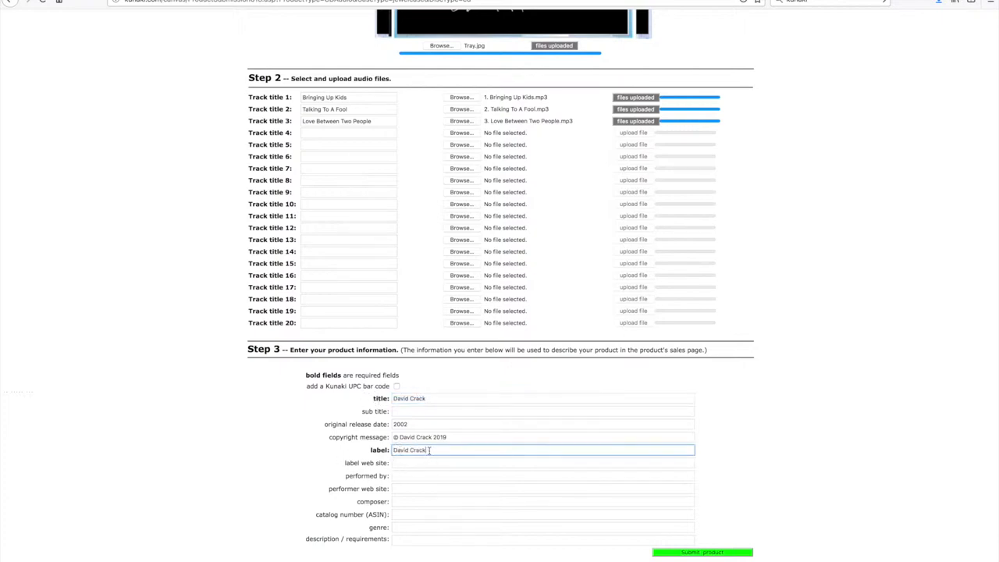
left_click(401, 476)
key("super+v")
left_click(424, 452)
left_click_drag(424, 452, 371, 453)
key("BackSpace")
Step: Request a Kunaki UPC bar code, set the label to DeadCoolApps Ltd, and submit
left_click(396, 386)
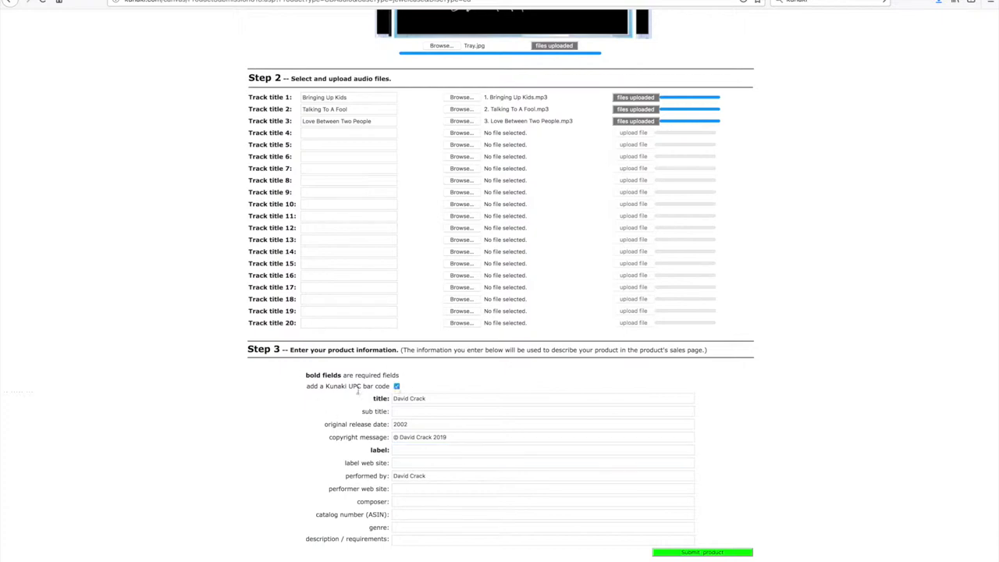
scroll(246, 487, "up", 2)
scroll(247, 487, "down", 2)
left_click(415, 451)
type("De")
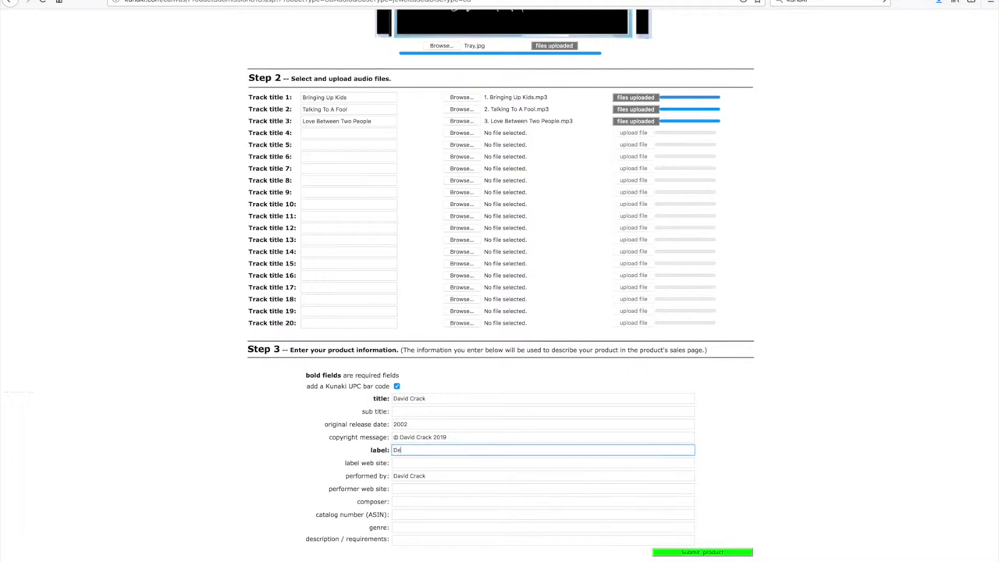
type("adCoolApps Ltd.")
left_click(735, 553)
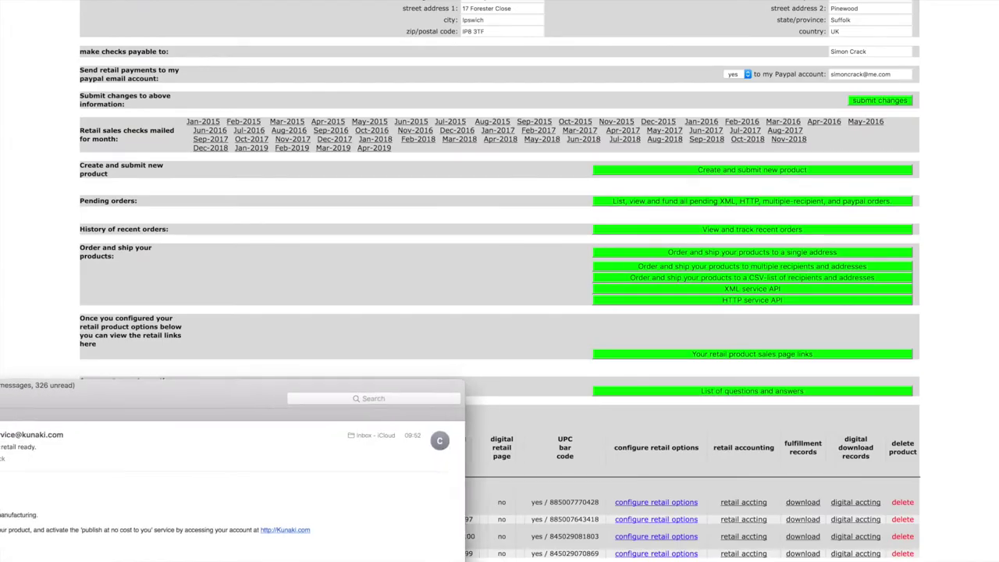
Step: Move the Mail window to read Kunaki's retail-ready confirmation e-mail
left_click_drag(0, 400, 55, 359)
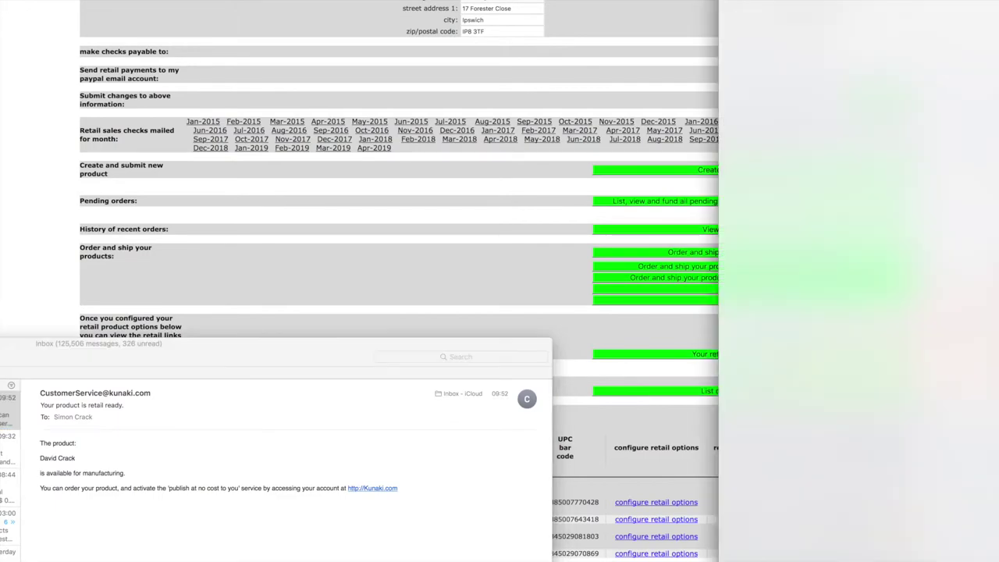
Step: Close the retail-ready e-mail, hide Mail, and open the new CD's retail options
left_click_drag(743, 15, 403, 40)
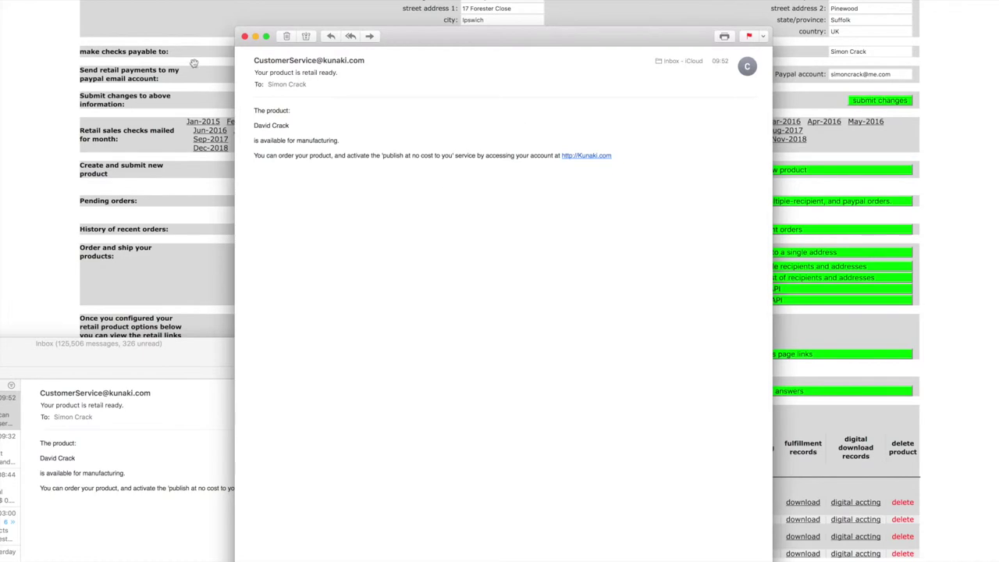
key("super+w")
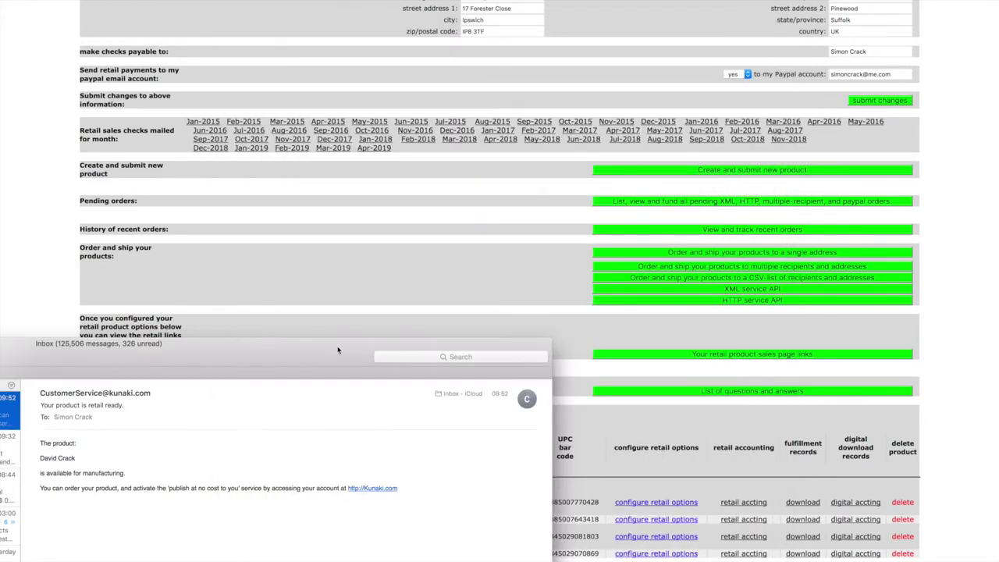
key("super+w")
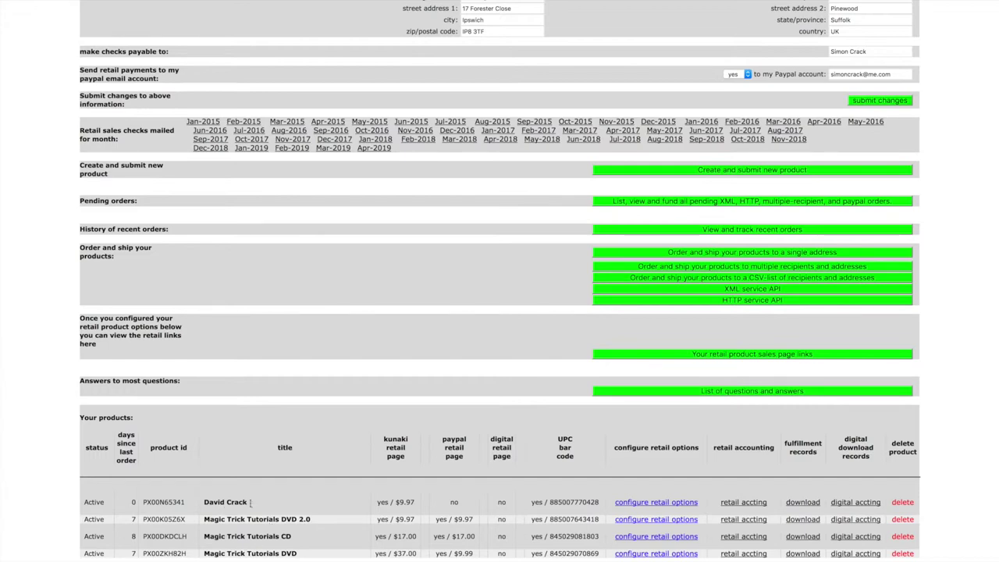
left_click(659, 502)
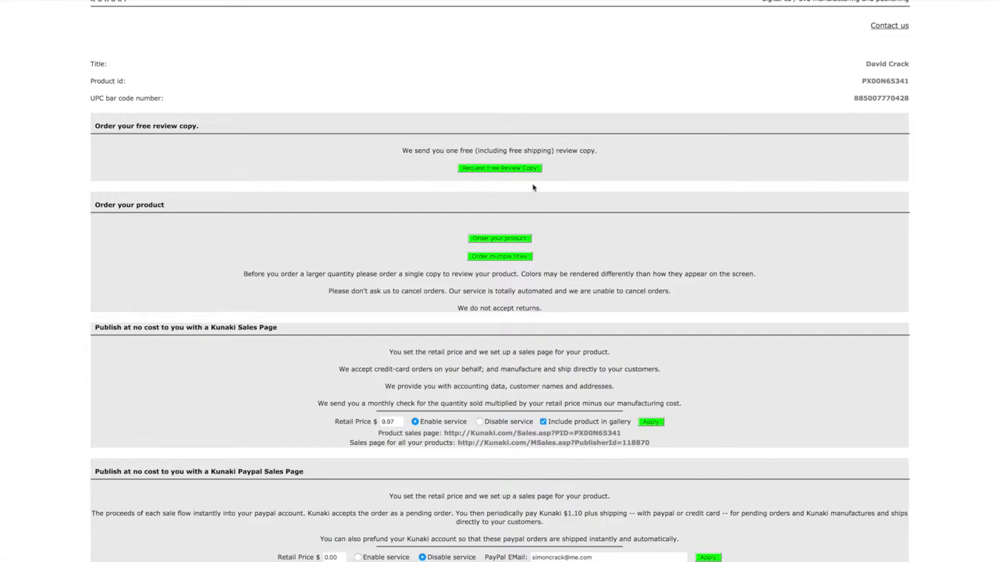
Step: Request a free review copy and dismiss the one-review-copy notice
left_click(484, 170)
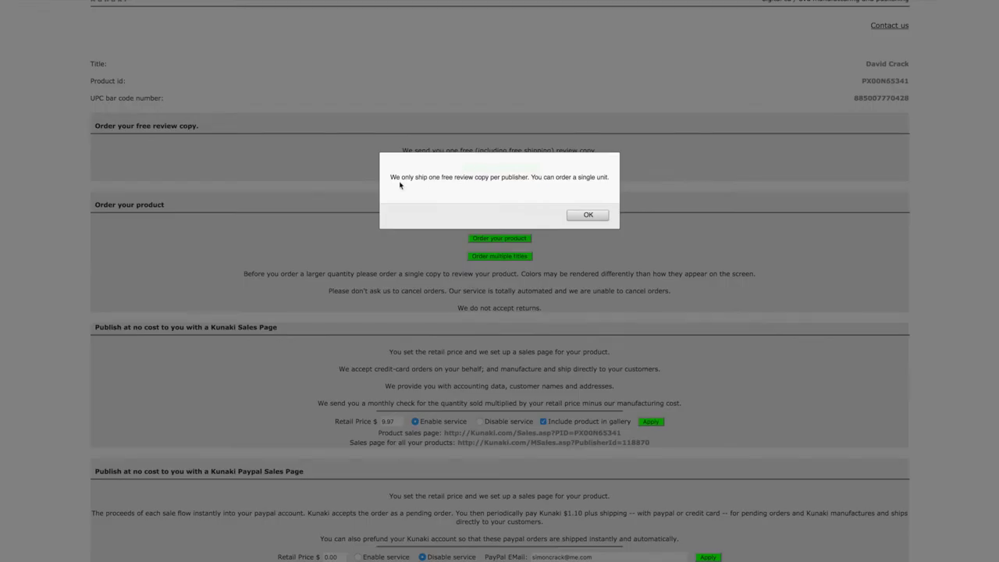
left_click(547, 178)
triple_click(547, 177)
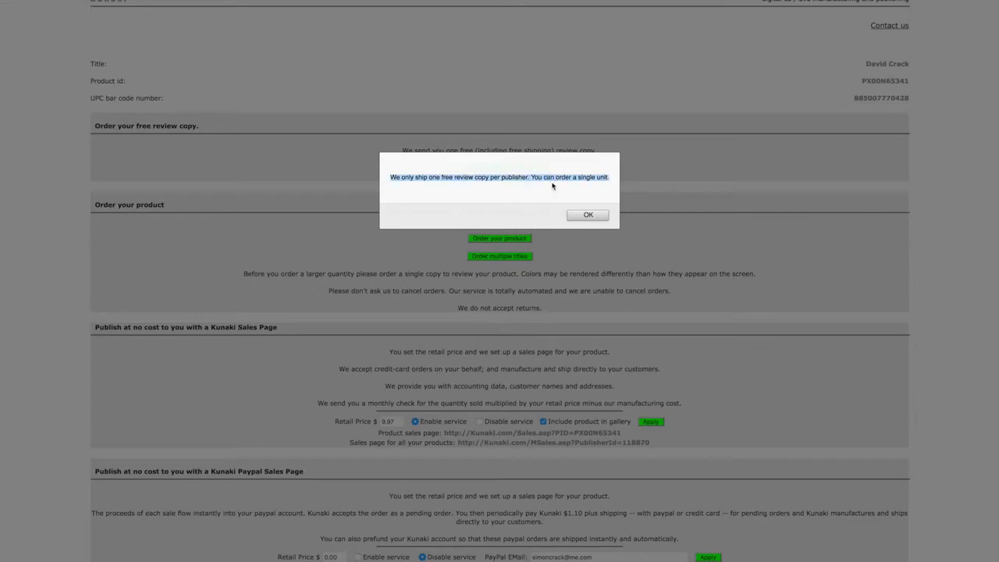
left_click(587, 215)
Step: Toggle the gallery and sales page settings, check the $9.97 price, and open the sales page
scroll(655, 223, "down", 3)
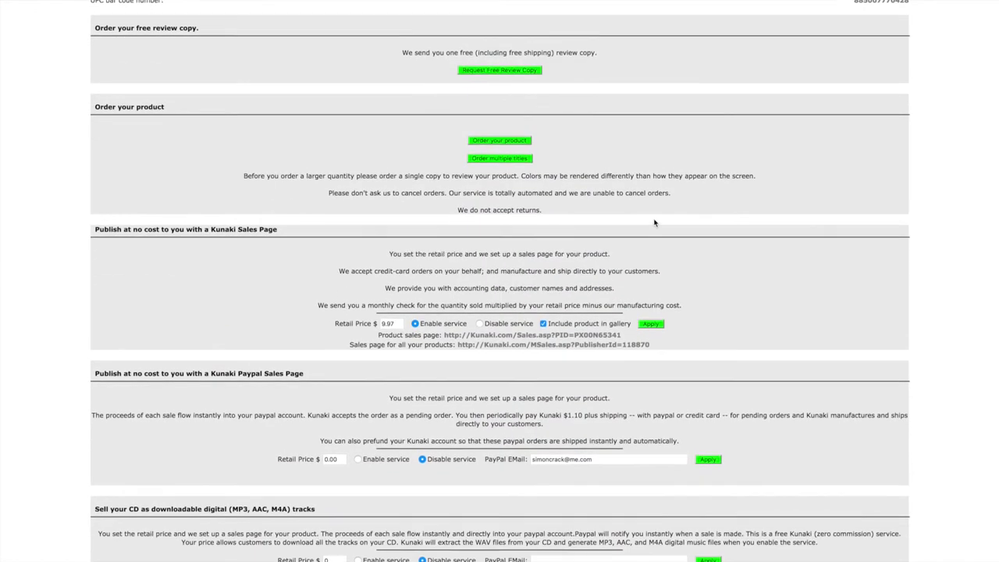
left_click(544, 323)
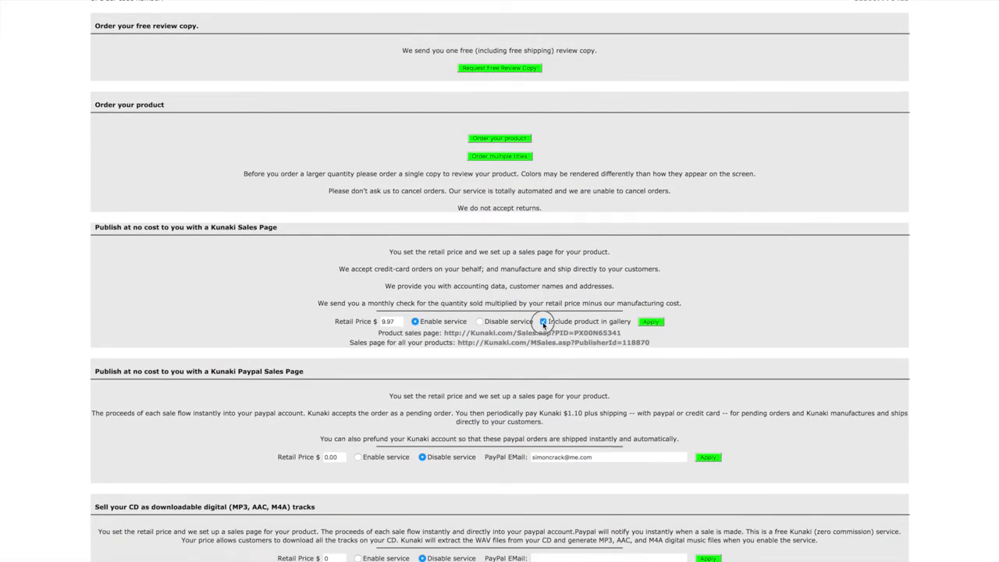
left_click(480, 322)
left_click_drag(559, 321, 634, 322)
left_click(544, 324)
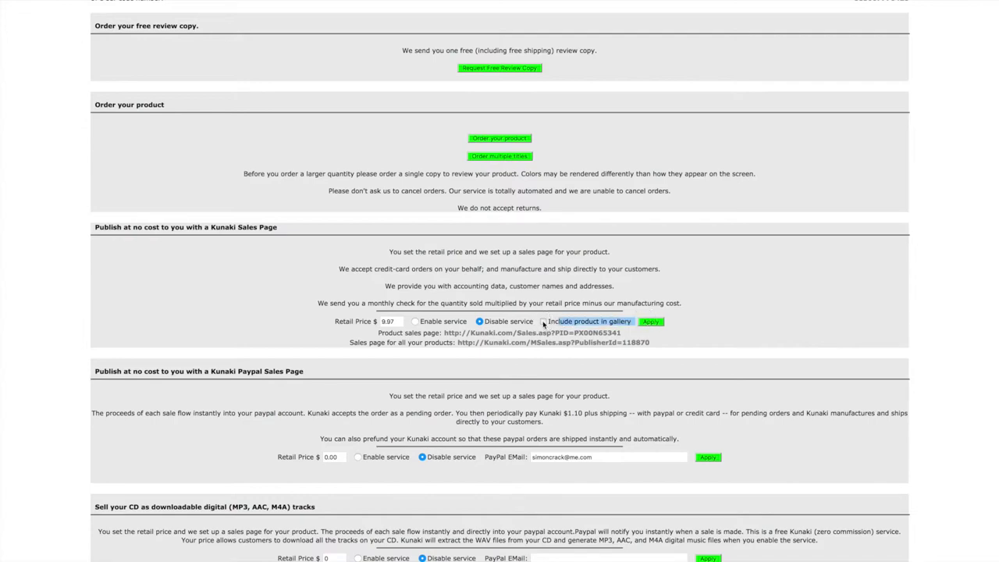
left_click_drag(401, 321, 340, 318)
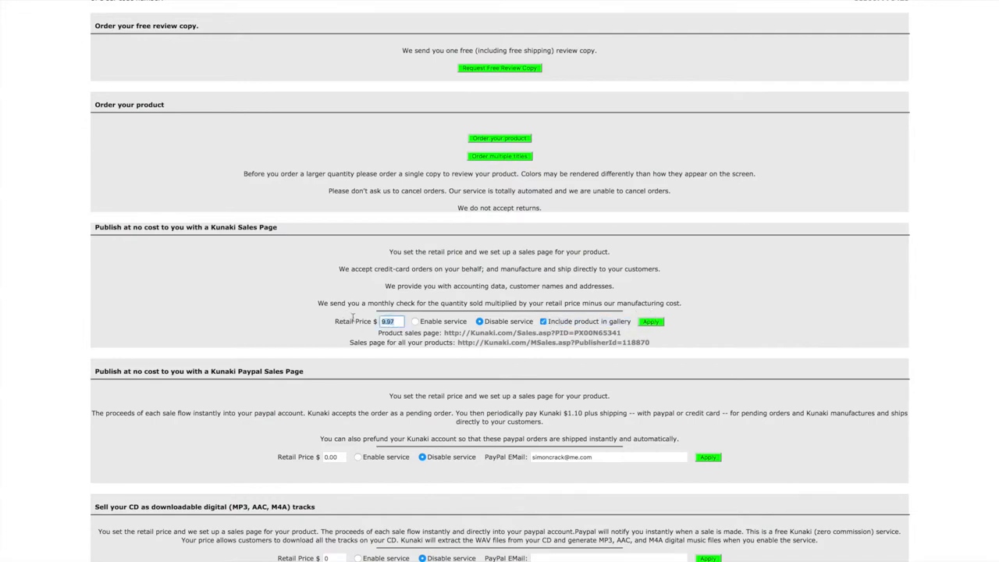
left_click(517, 335)
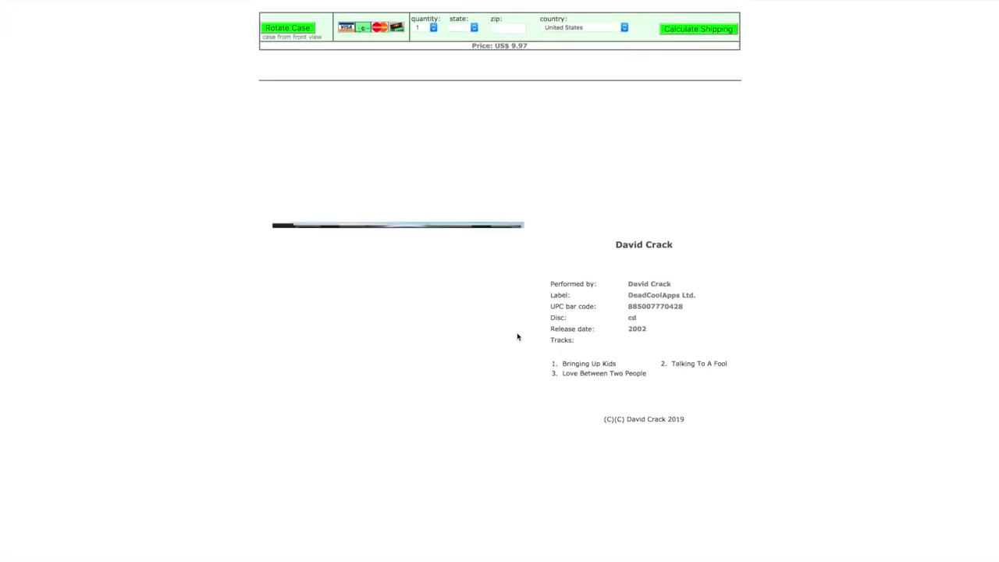
Step: Rotate the case preview through back, spine, open and front views
left_click(287, 28)
left_click(287, 28)
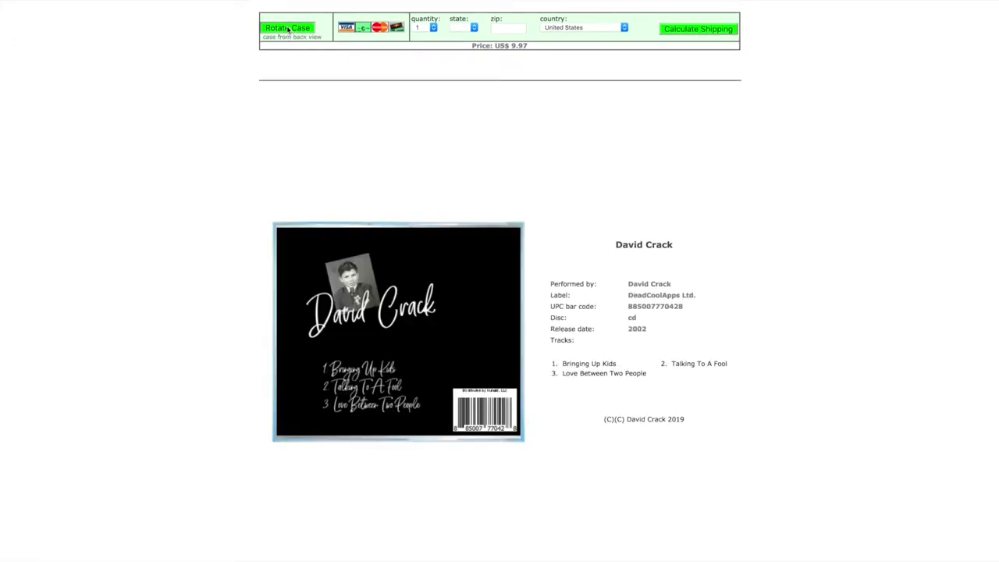
left_click(288, 28)
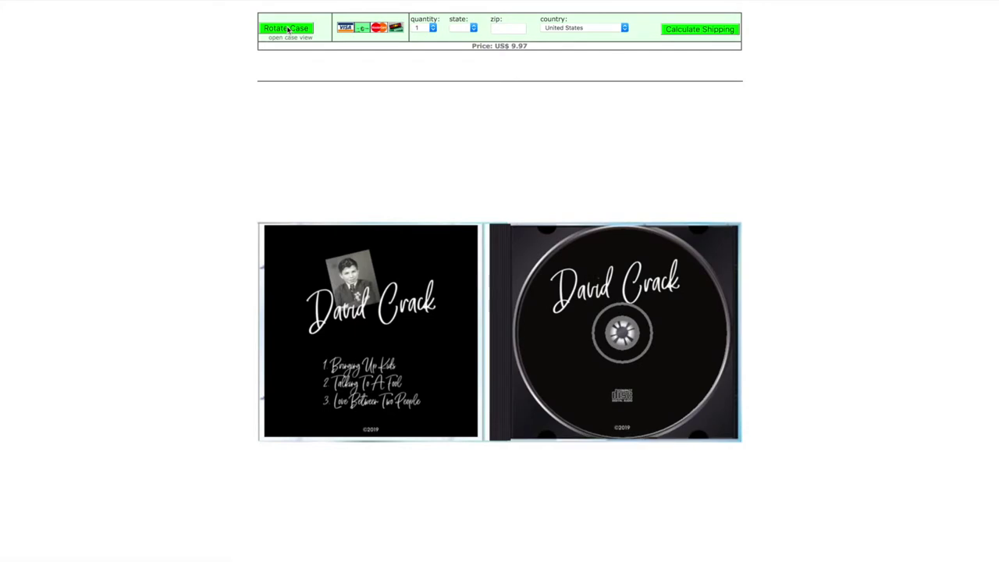
left_click(288, 28)
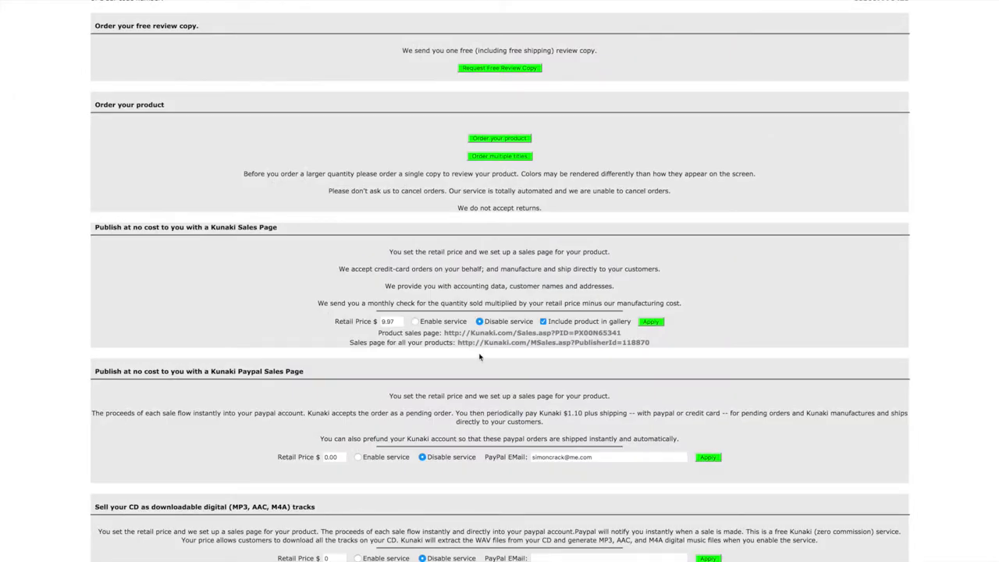
Step: Enable the PayPal sales page at a $9.97 retail price, apply it, and preview the page
scroll(307, 322, "down", 2)
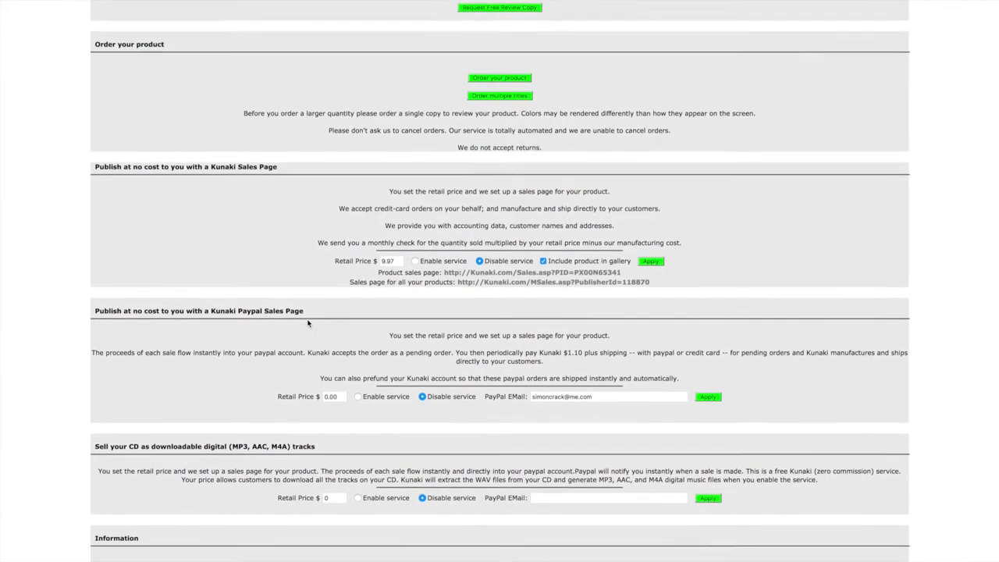
scroll(307, 323, "down", 1)
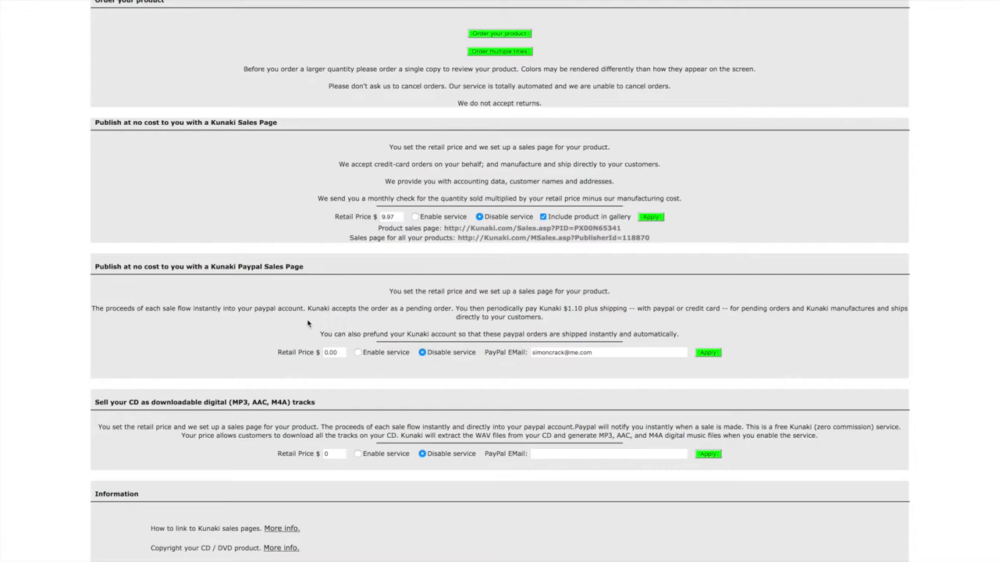
scroll(307, 323, "down", 1)
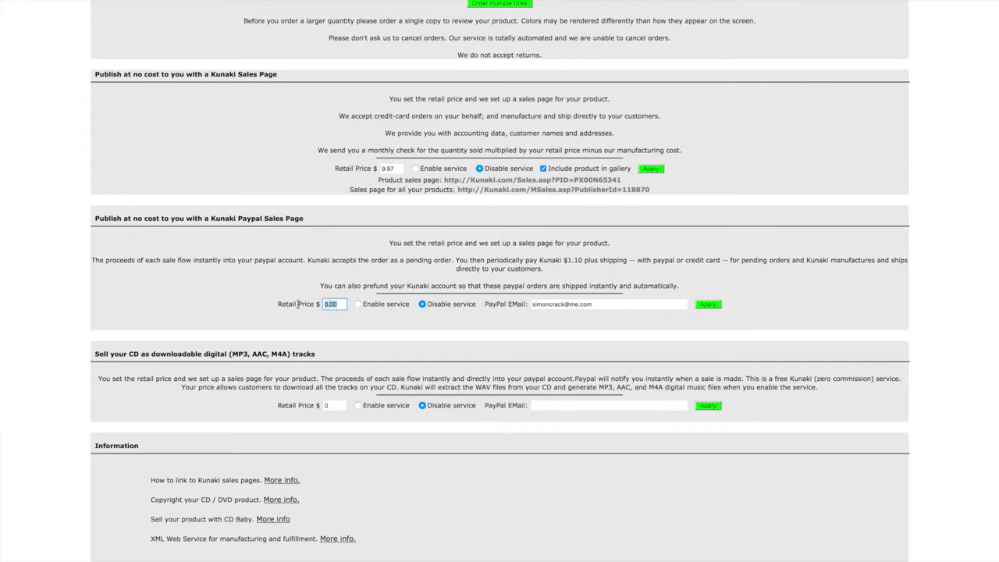
type("9.97")
left_click(358, 304)
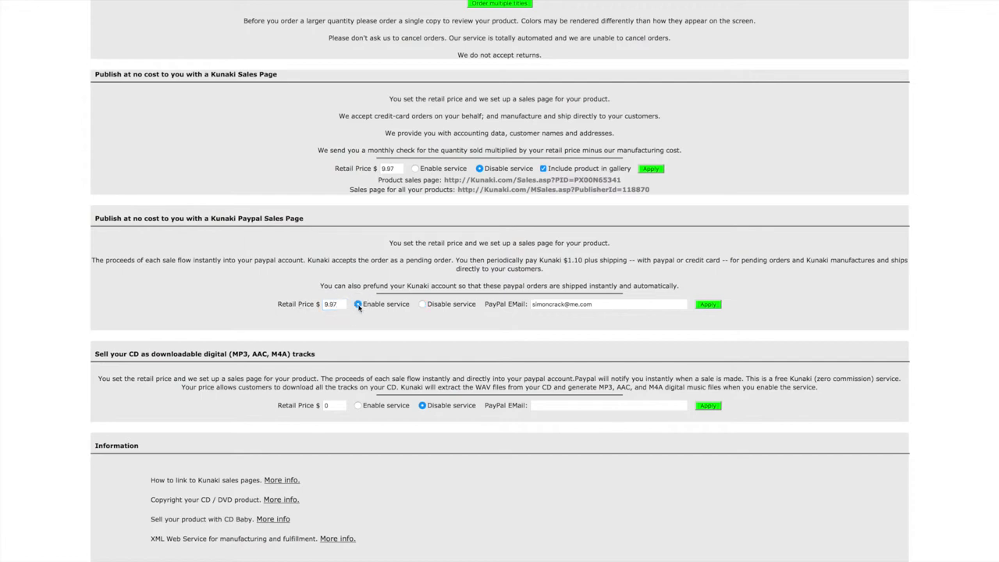
left_click(707, 309)
scroll(734, 334, "down", 5)
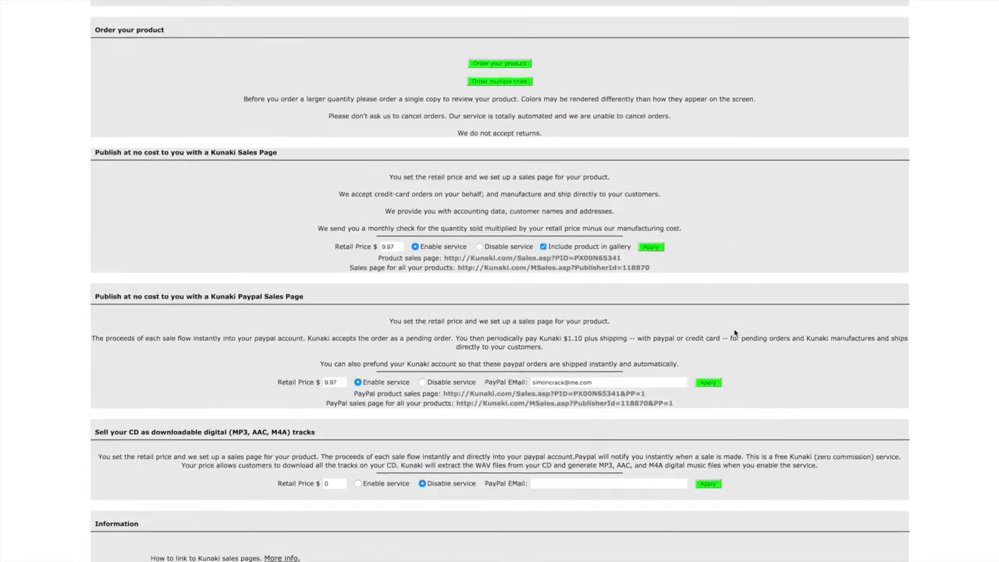
left_click(509, 337)
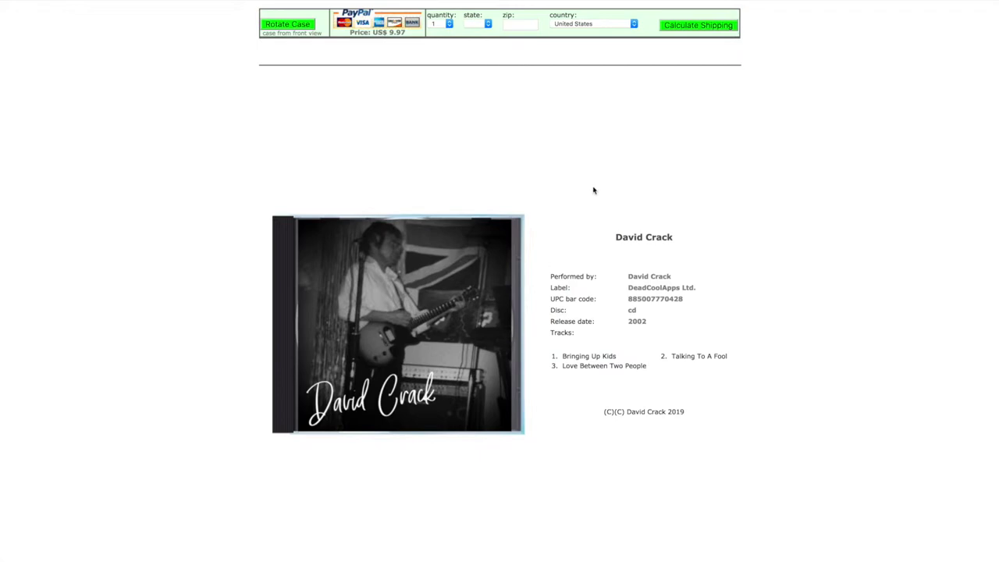
key("alt+Left")
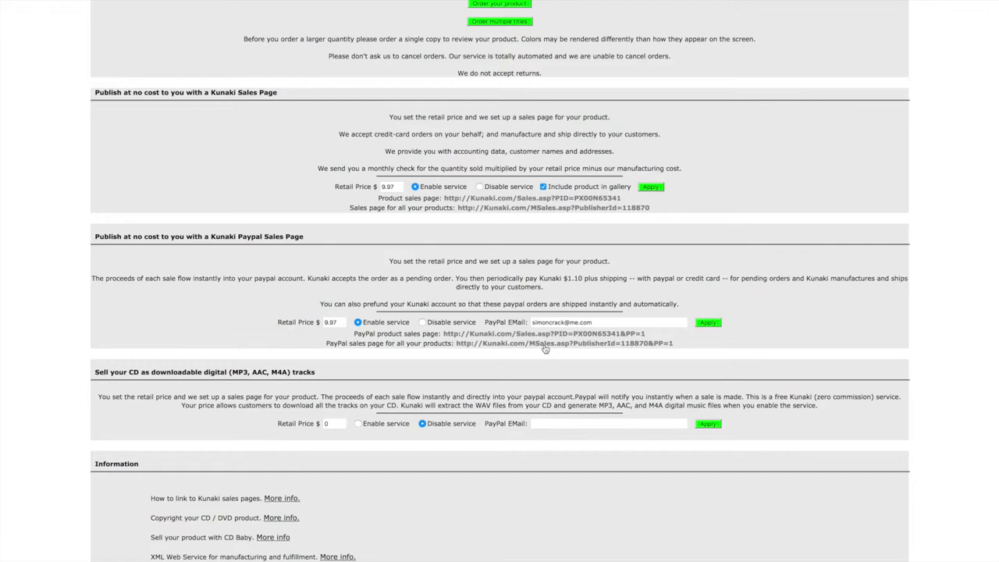
Step: Enable digital track sales at $9.97 using the same PayPal e-mail address, and apply
scroll(545, 349, "down", 1)
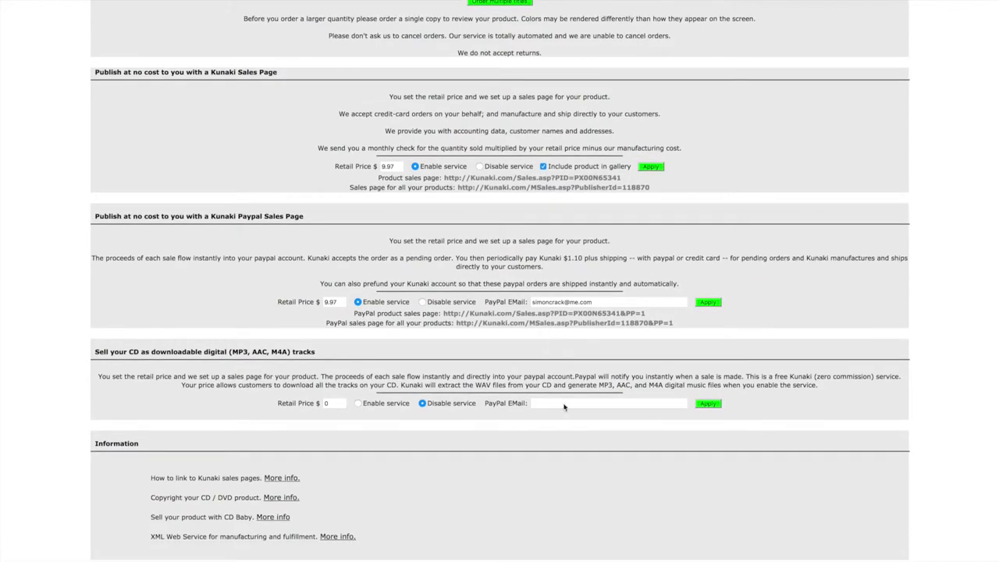
left_click_drag(597, 301, 472, 297)
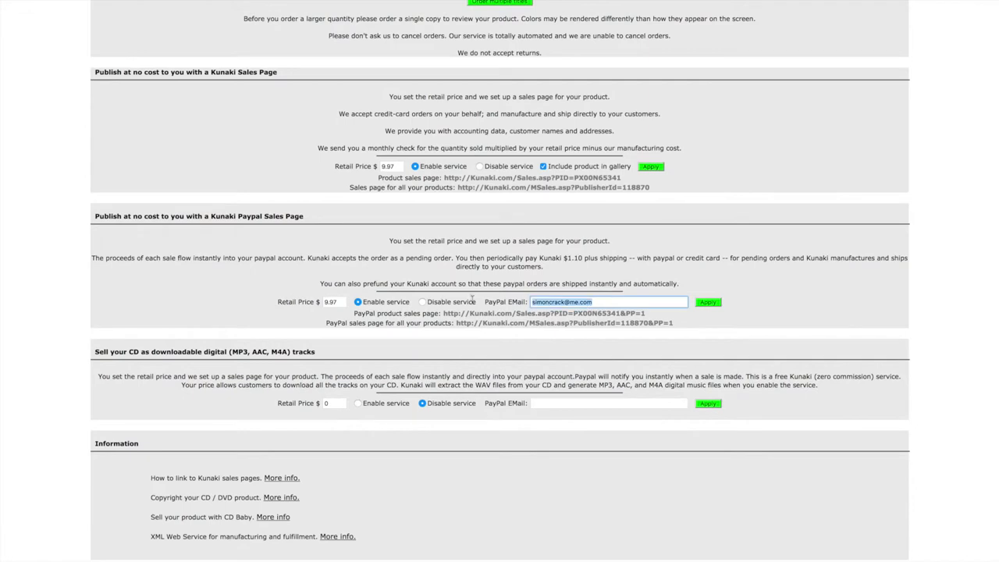
key("ctrl+c")
left_click(538, 403)
key("ctrl+v")
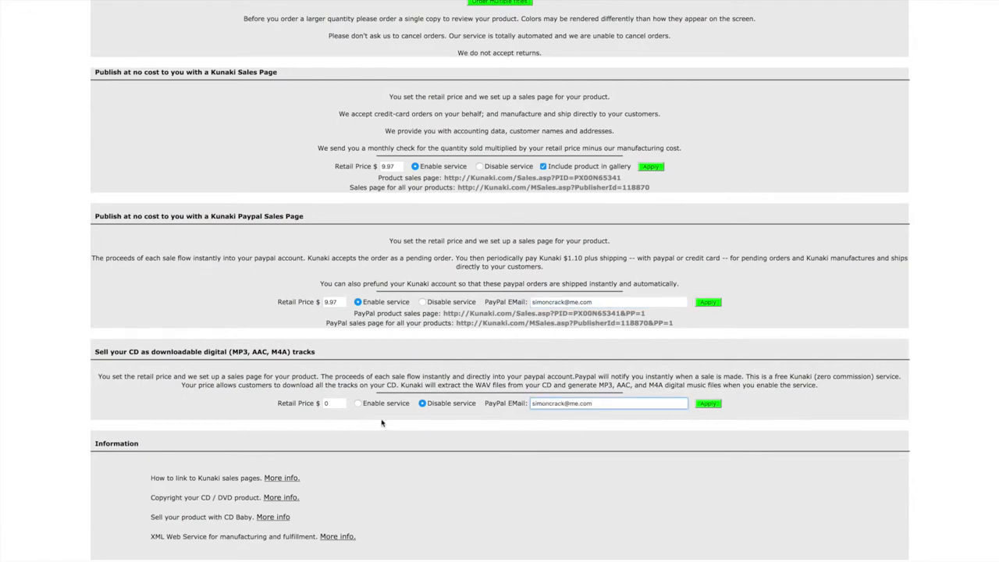
left_click(358, 403)
left_click(328, 403)
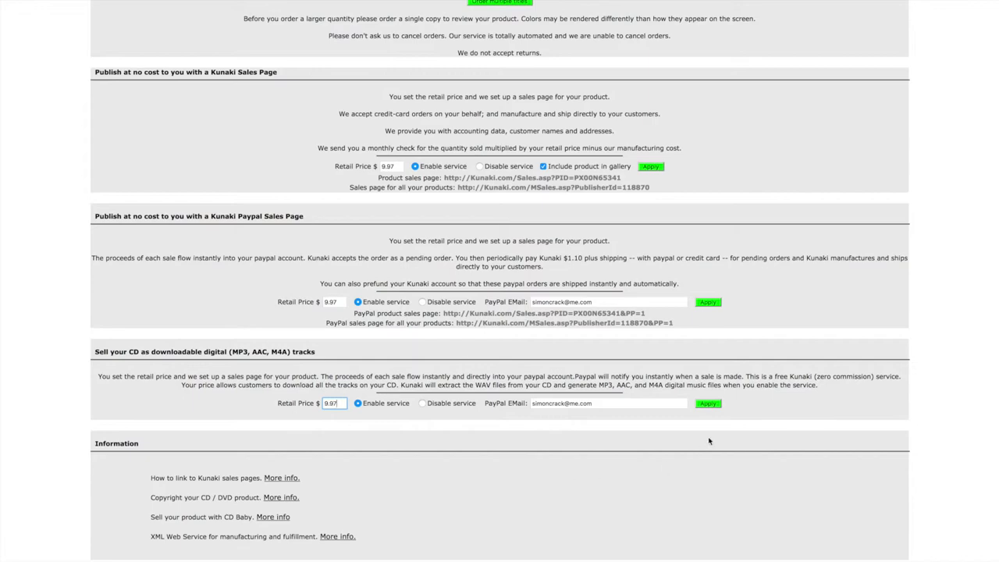
left_click(711, 404)
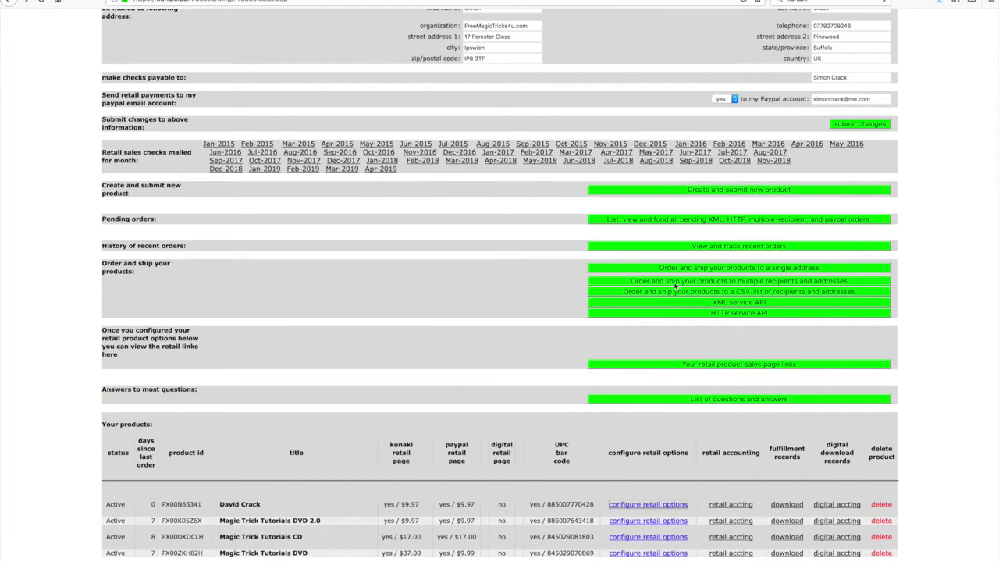
Step: Start an order to ship products to multiple recipients and addresses
left_click(613, 282)
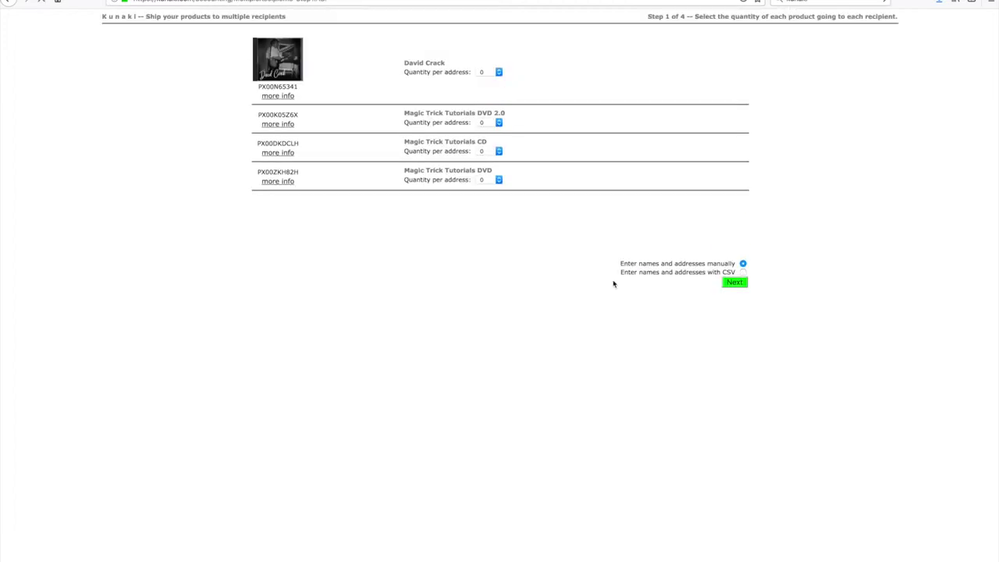
Step: Order one copy of the CD per address and continue to the recipient addresses
left_click(498, 73)
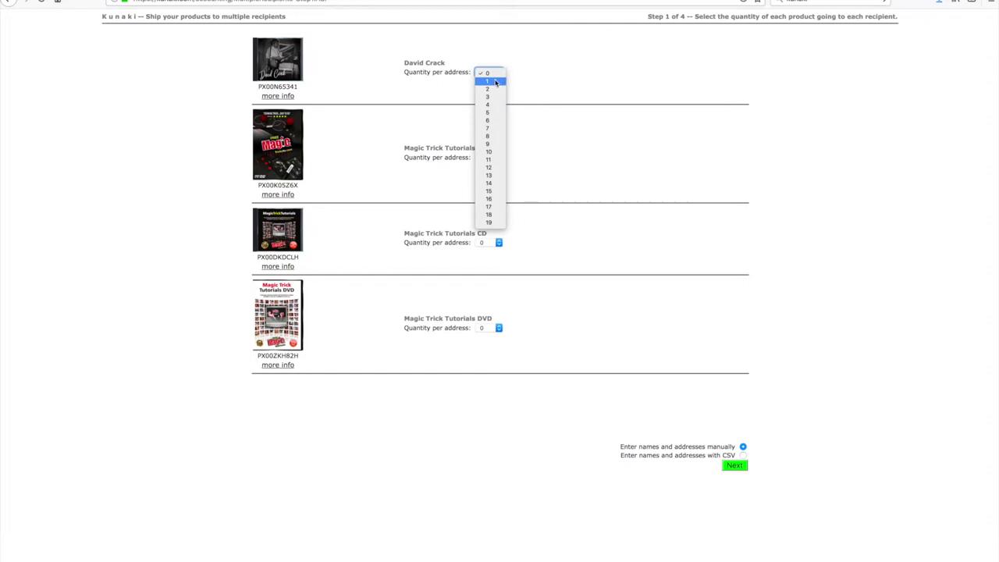
left_click(495, 83)
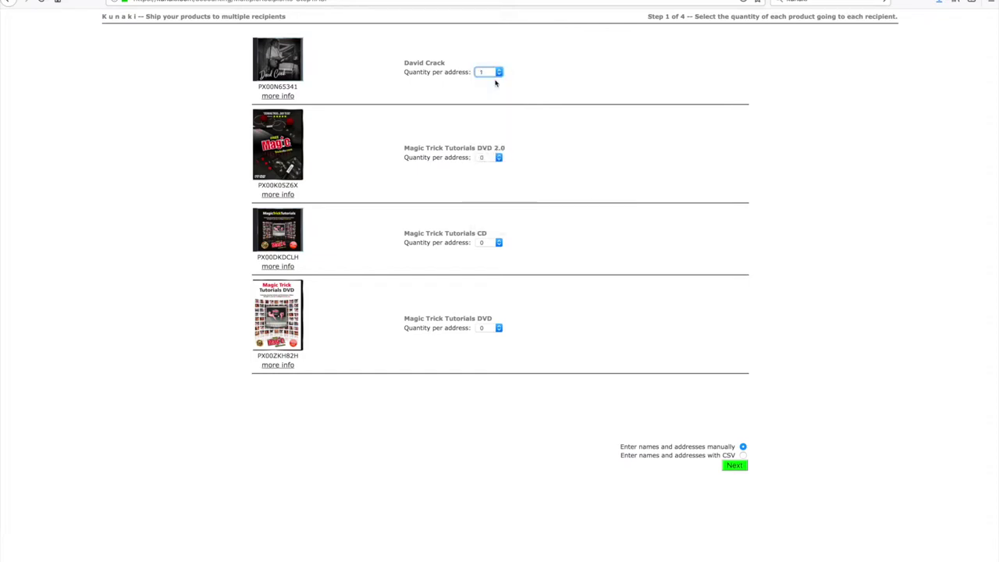
left_click(734, 466)
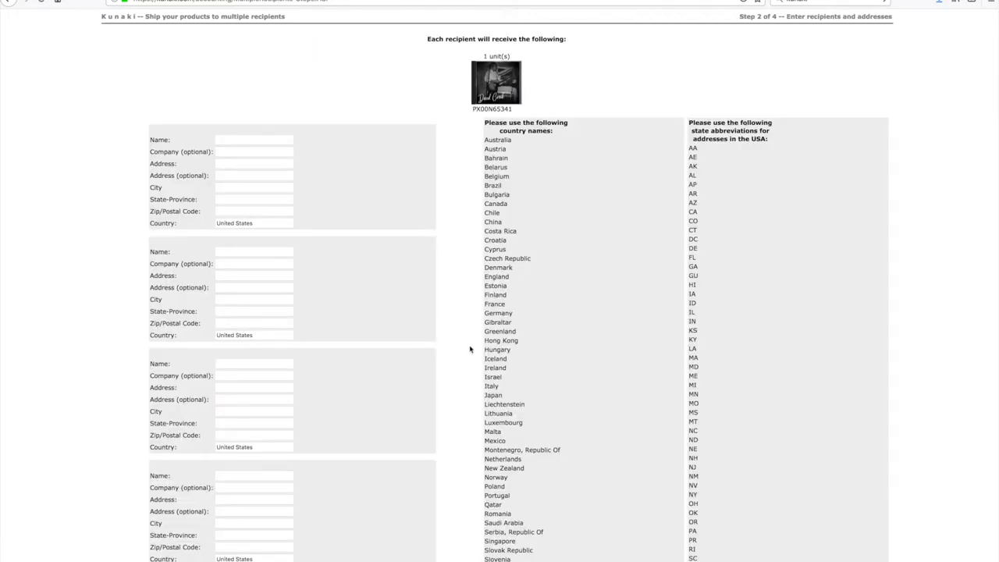
Step: Enter the first recipient's full name, street address and city
left_click(228, 140)
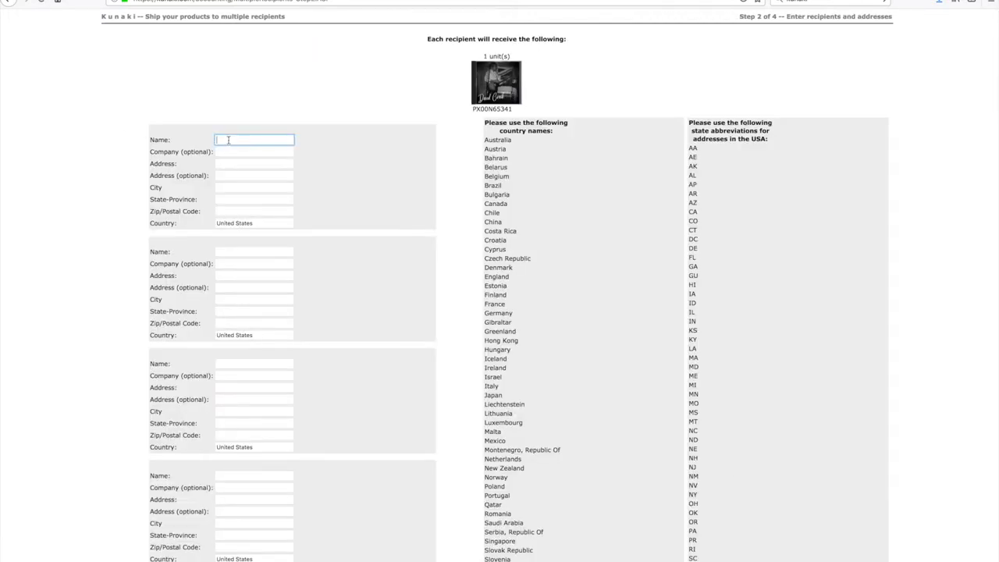
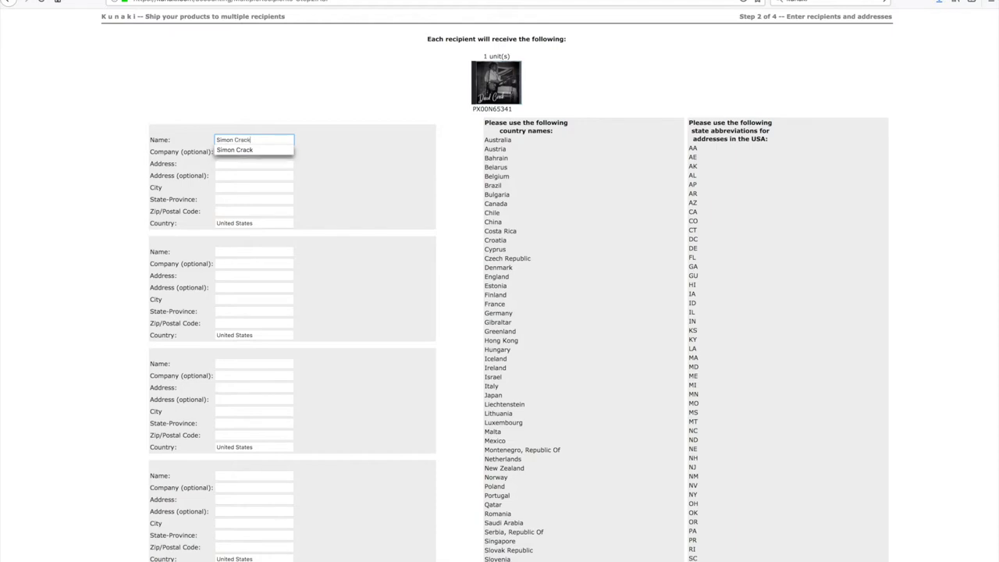
key("Tab")
key("Tab")
type("34")
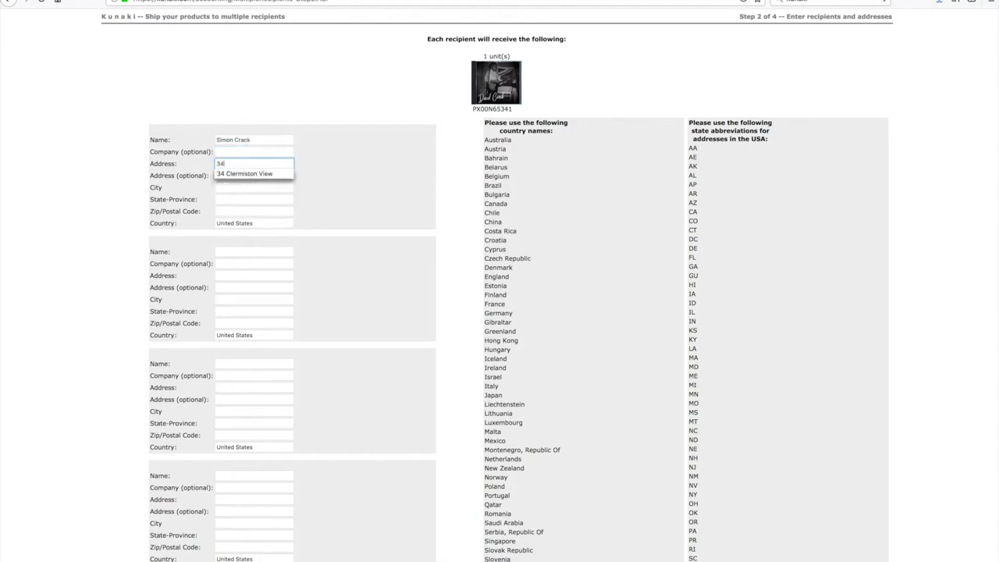
left_click(244, 174)
left_click(227, 177)
left_click(232, 189)
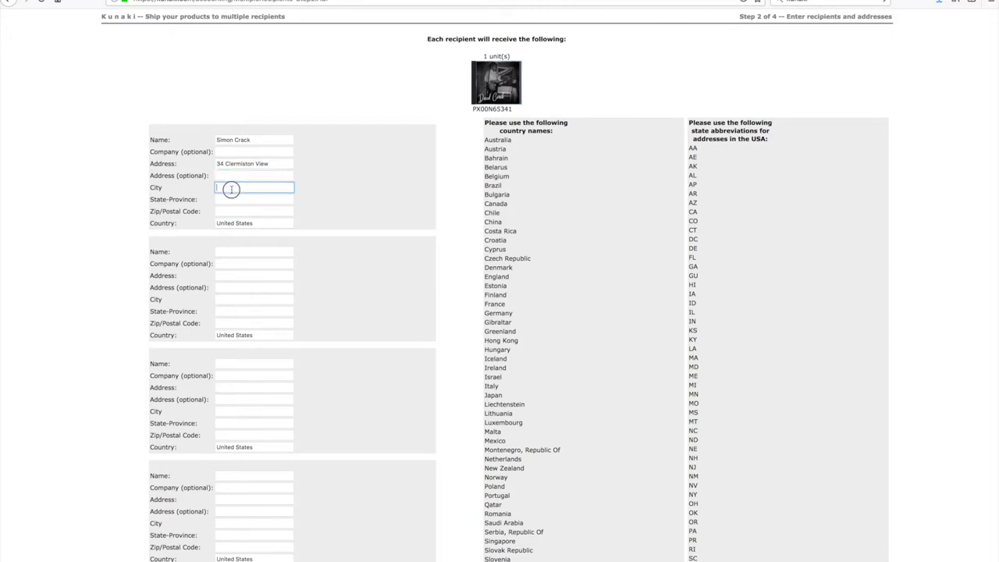
type("Ed")
left_click(233, 199)
Step: Fill in the recipient's state-province and postcode, and set the country to United Kingdom
left_click(224, 199)
type("Sc")
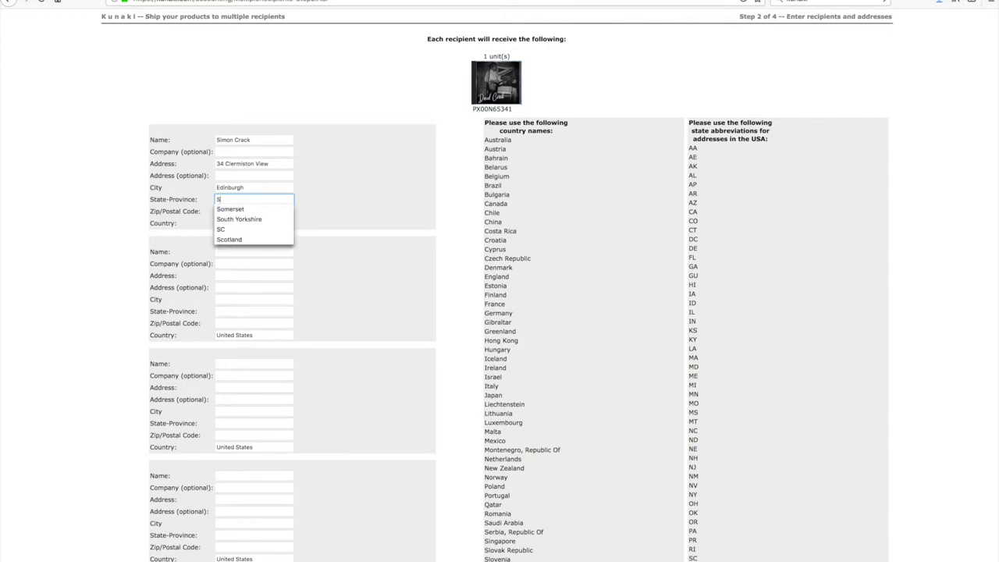
left_click(226, 209)
left_click(227, 212)
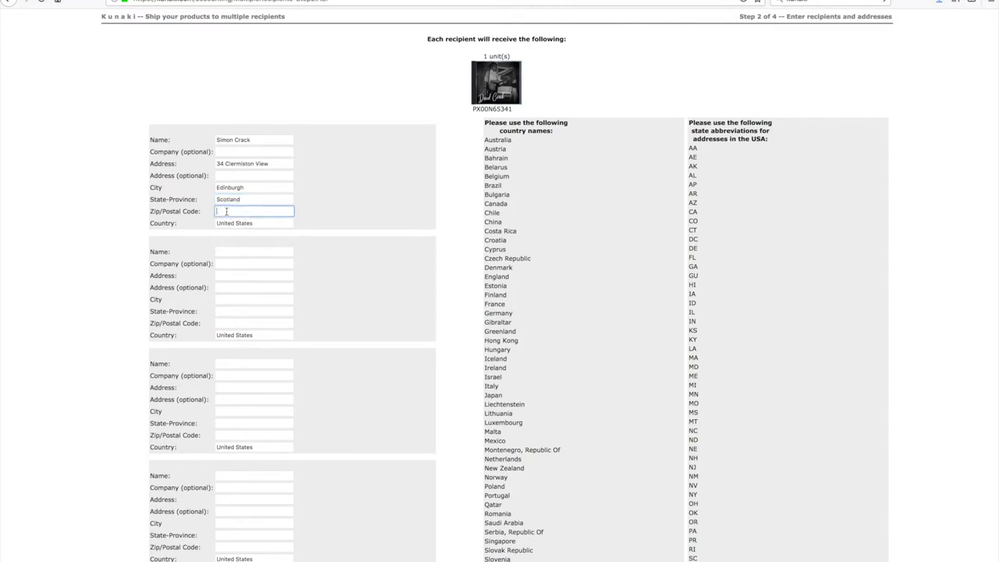
type("Eh4")
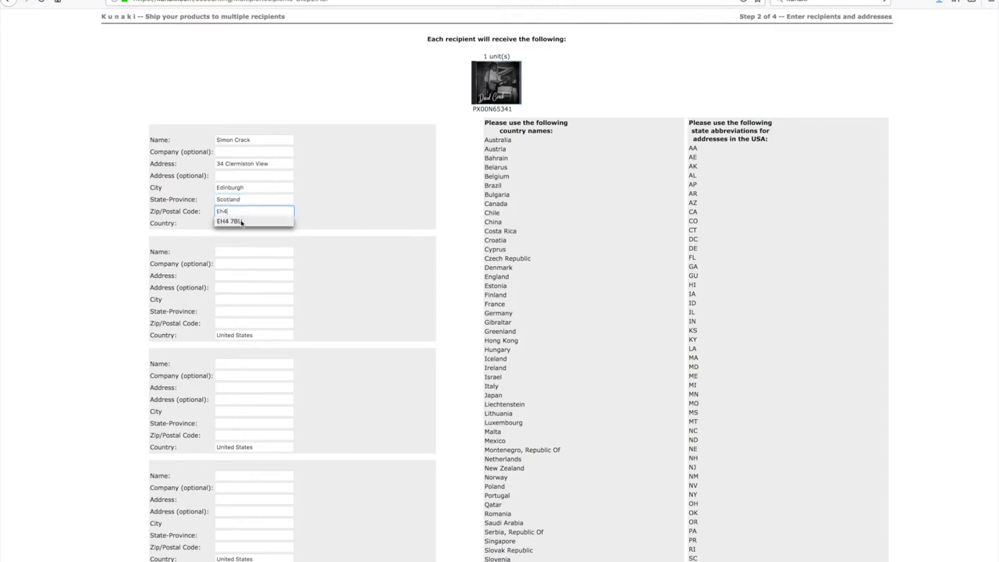
left_click(242, 223)
key("Tab")
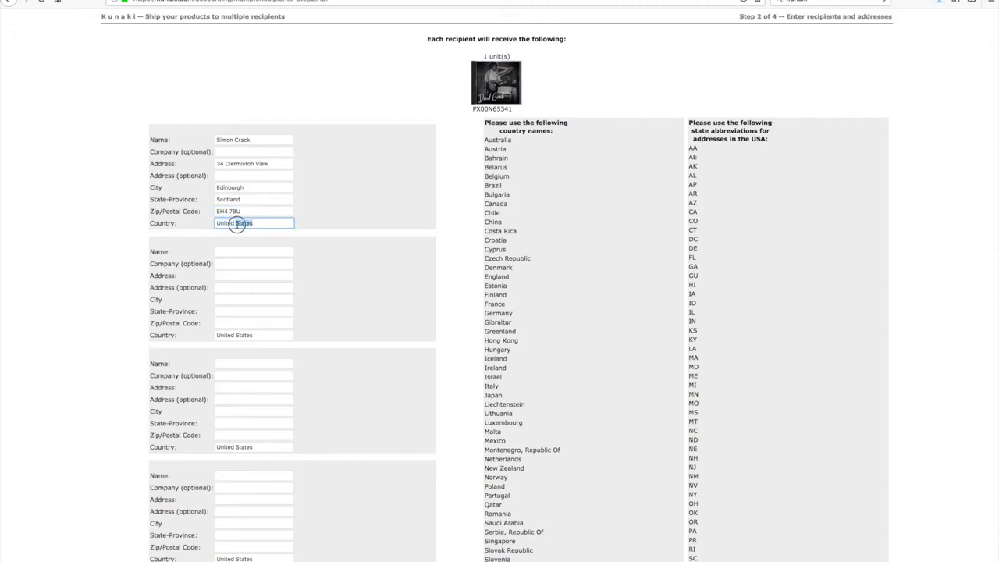
double_click(236, 224)
type("King")
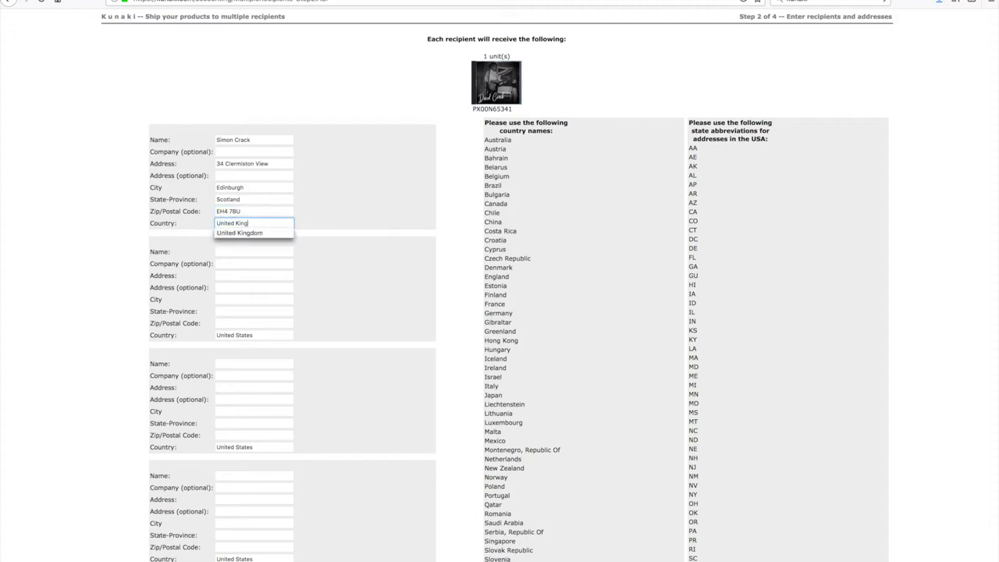
type("dom")
key("Down")
key("Return")
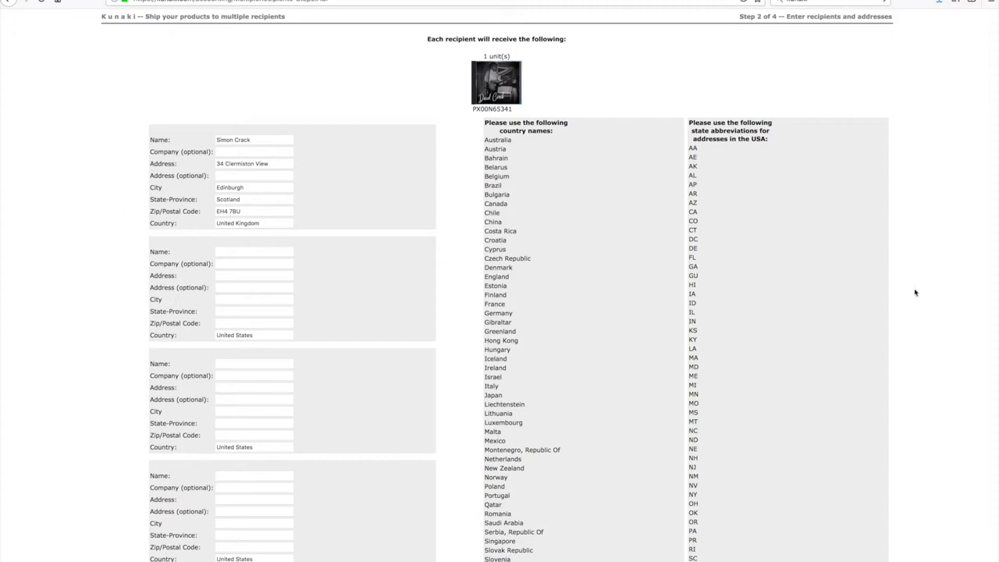
scroll(932, 300, "down", 10)
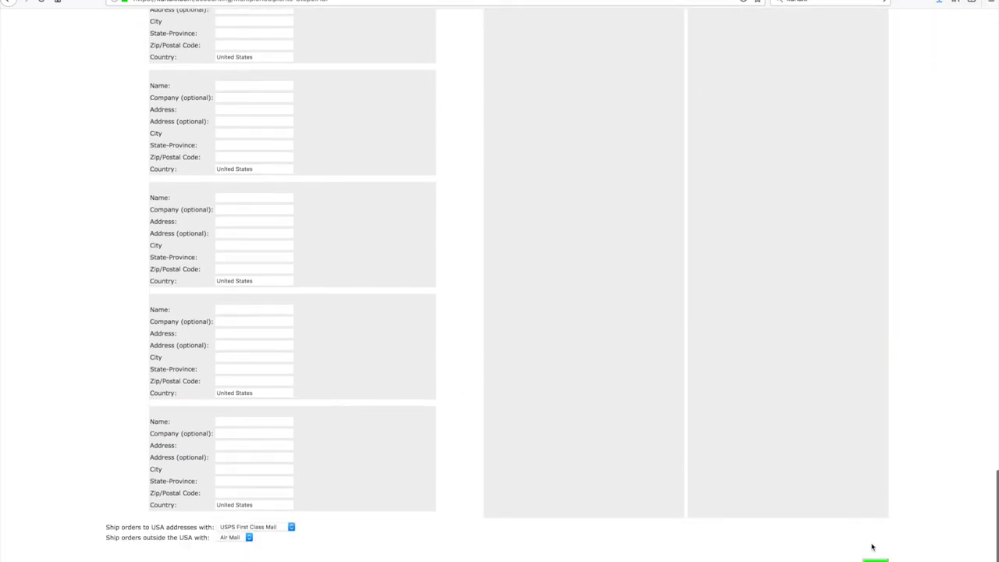
Step: Submit the recipient details and pay the $5.83 pending balance with PayPal
left_click(875, 559)
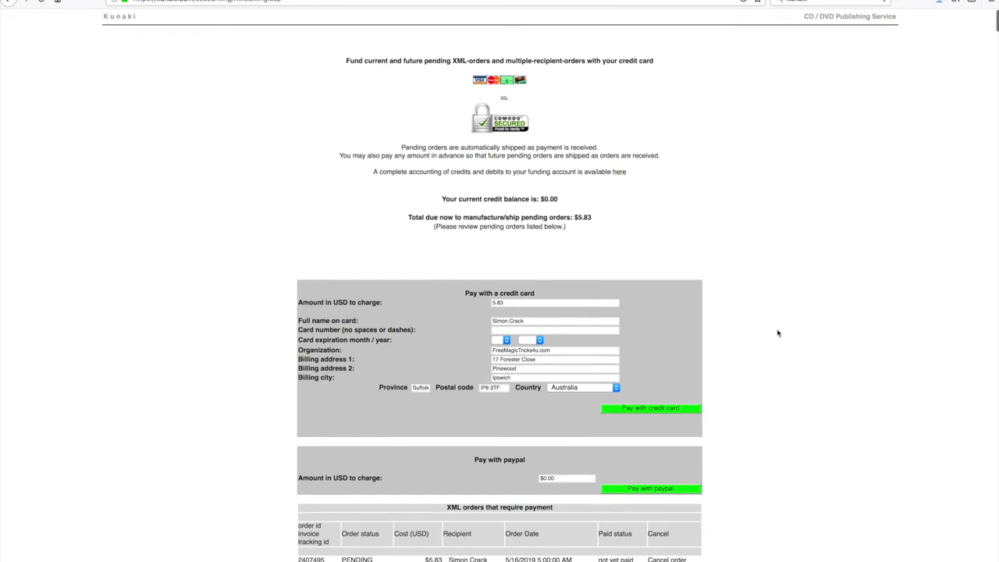
scroll(777, 333, "down", 1)
scroll(778, 333, "down", 1)
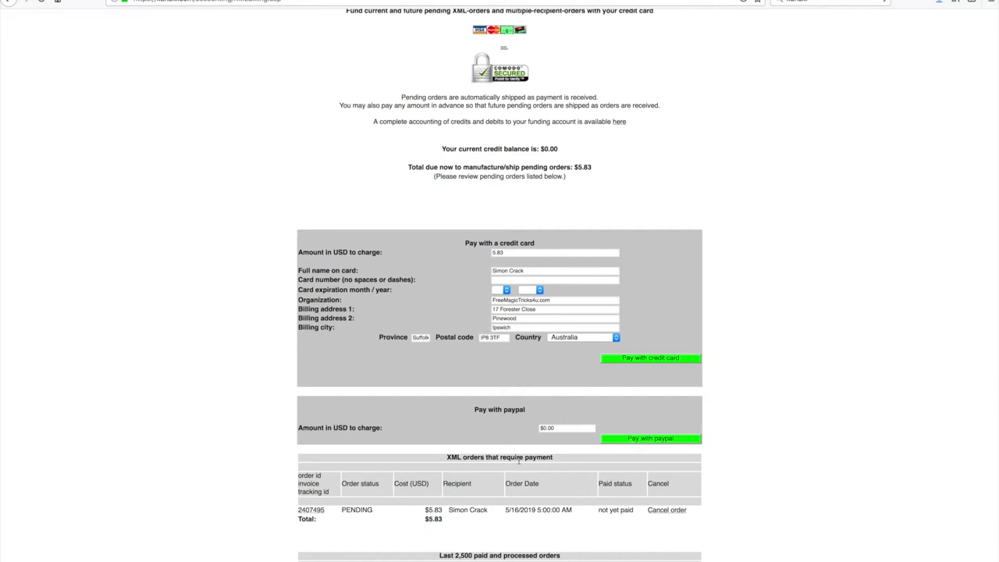
left_click_drag(555, 427, 544, 434)
type("$5")
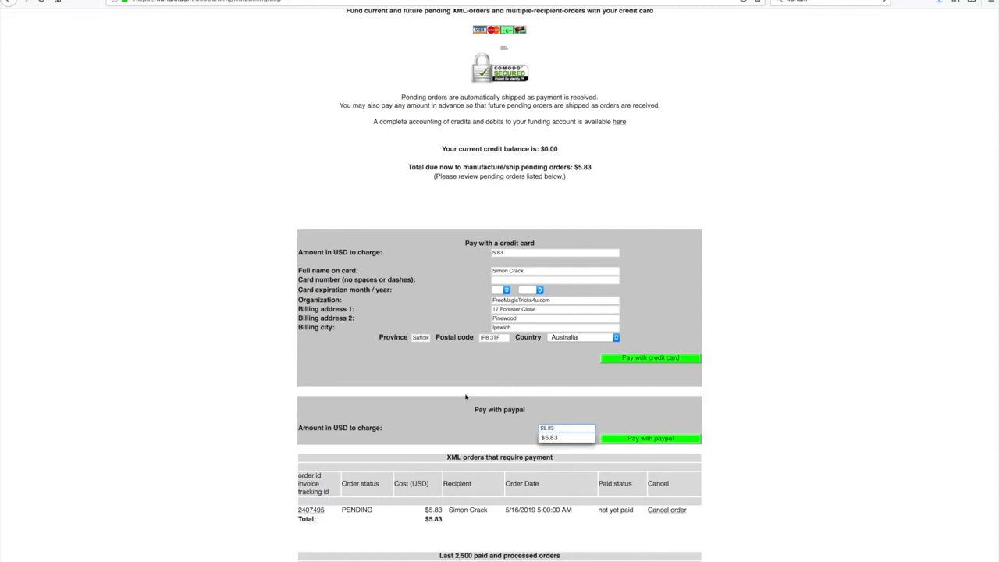
type(".83")
left_click(646, 438)
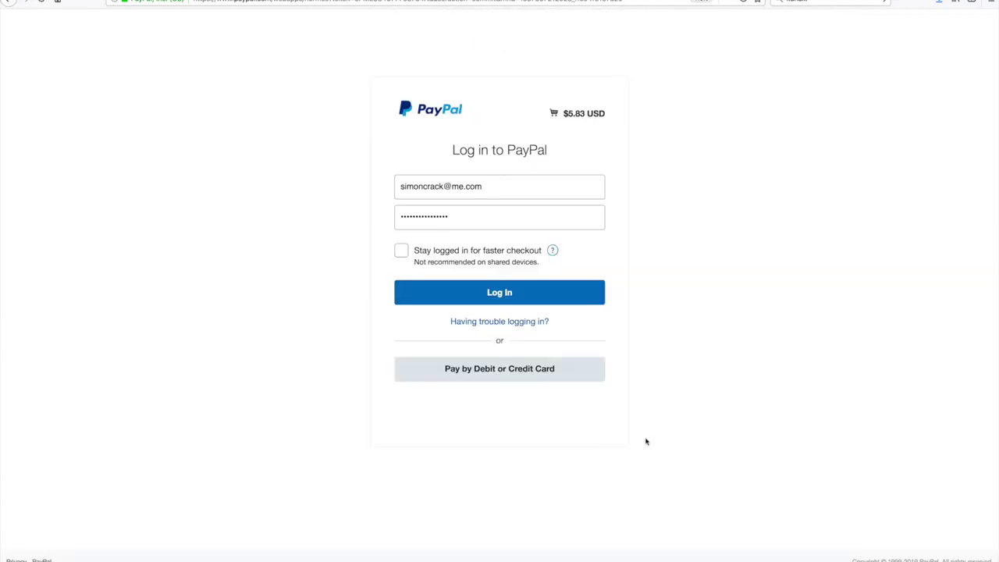
Step: Log in to PayPal to approve the $5.83 payment
left_click(495, 293)
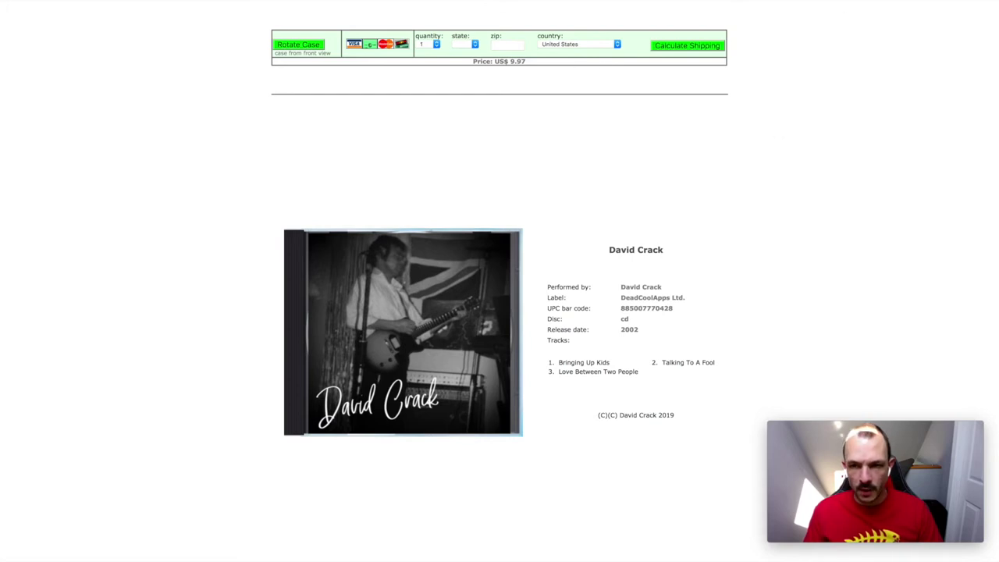
Step: Open the CD's $9.97 PayPal sales page and calculate shipping to the United Kingdom
key("ctrl+w")
scroll(617, 401, "down", 1)
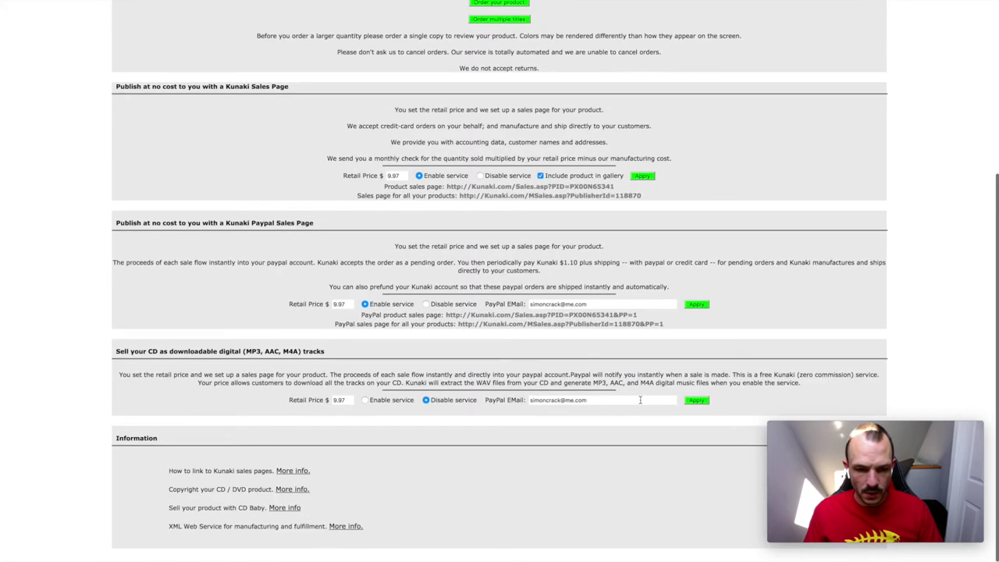
left_click_drag(343, 306, 316, 310)
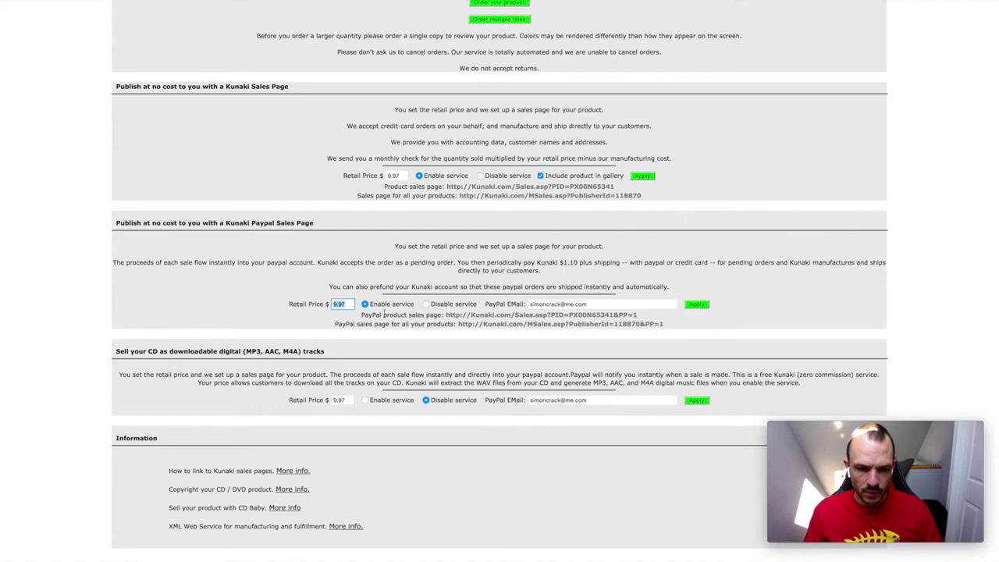
left_click(494, 320)
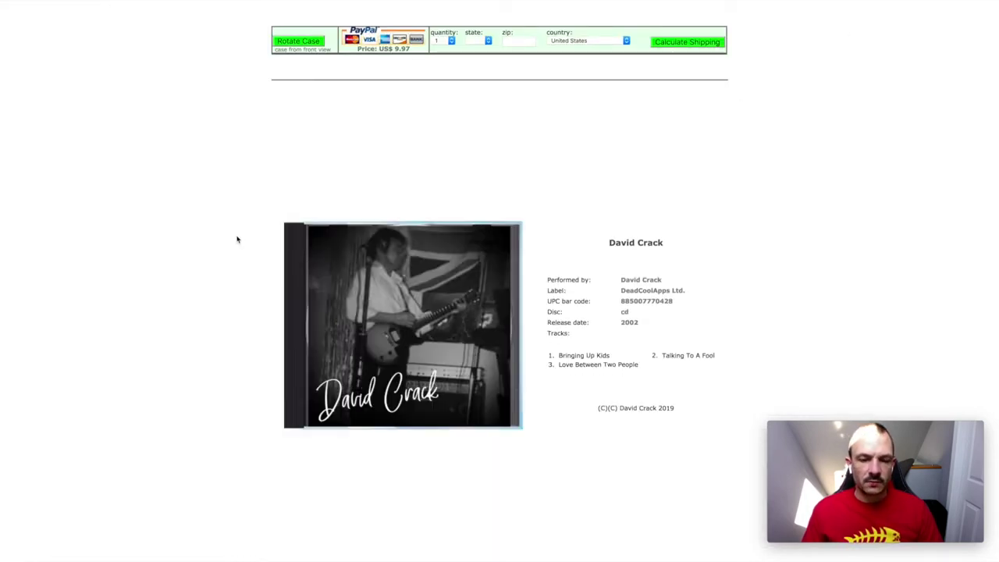
left_click(570, 41)
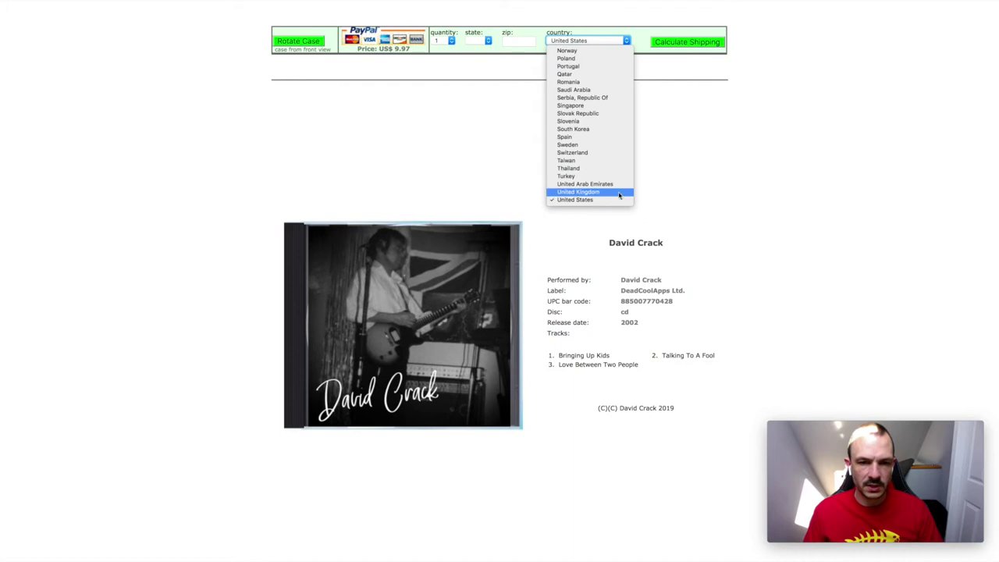
left_click(593, 193)
left_click(679, 43)
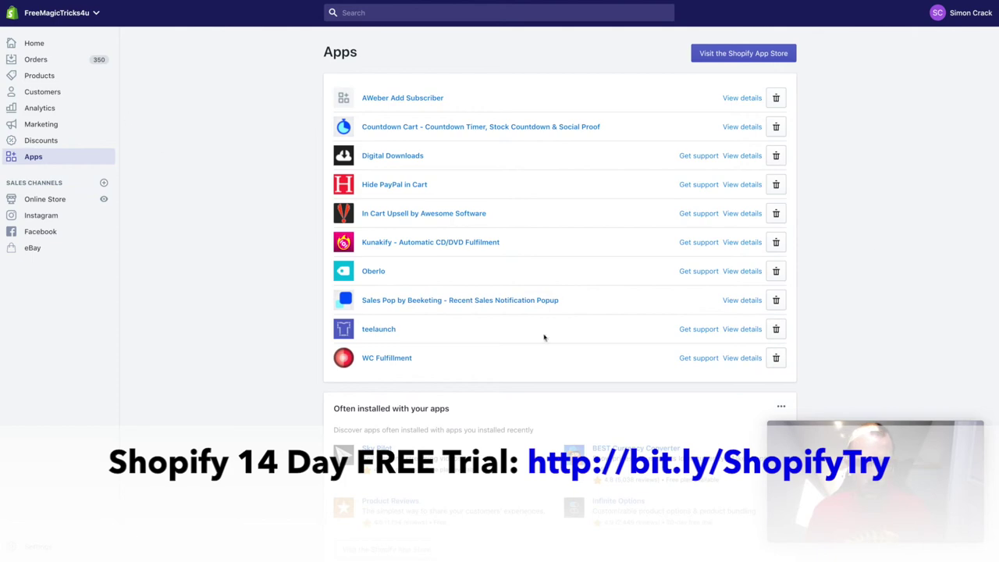
Step: Search the Shopify App Store for 'kunakify' and open the Kunakify app page
scroll(541, 336, "down", 1)
scroll(870, 245, "up", 1)
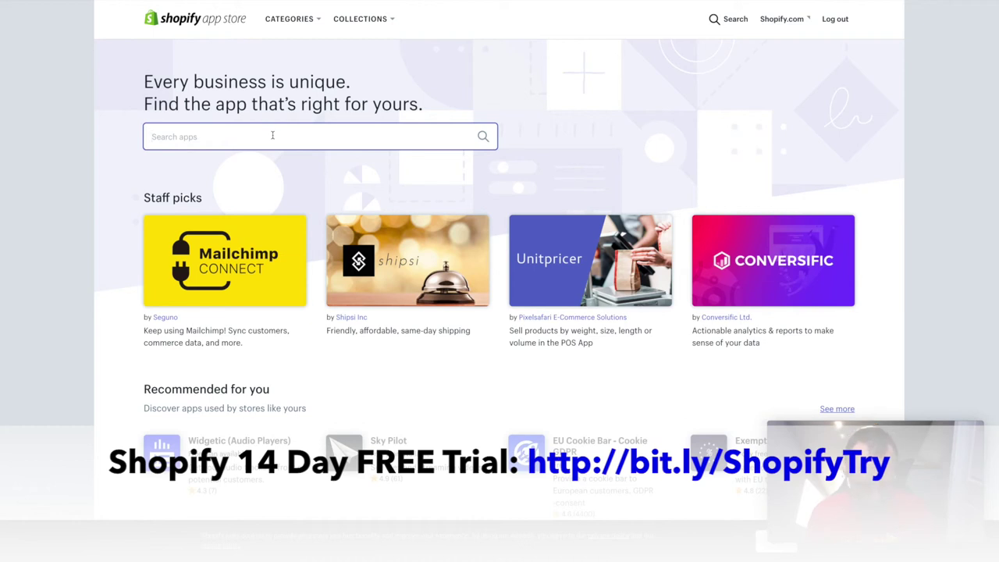
type("kunakify")
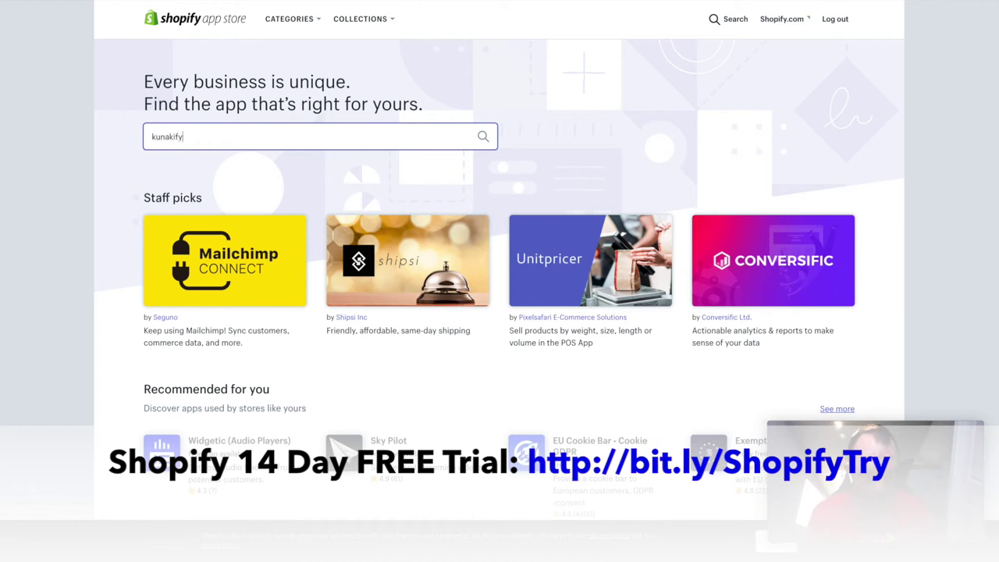
key("Return")
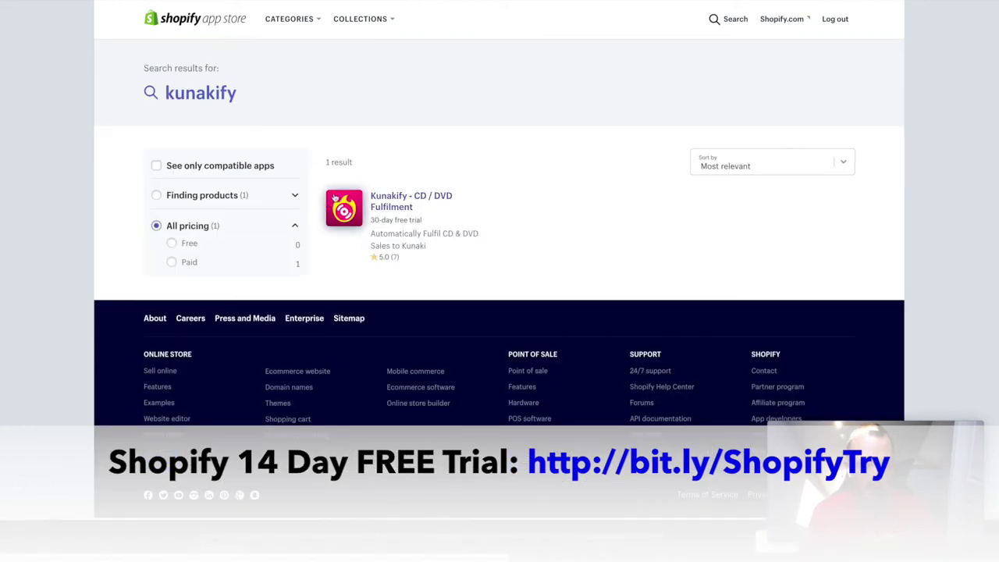
left_click(397, 205)
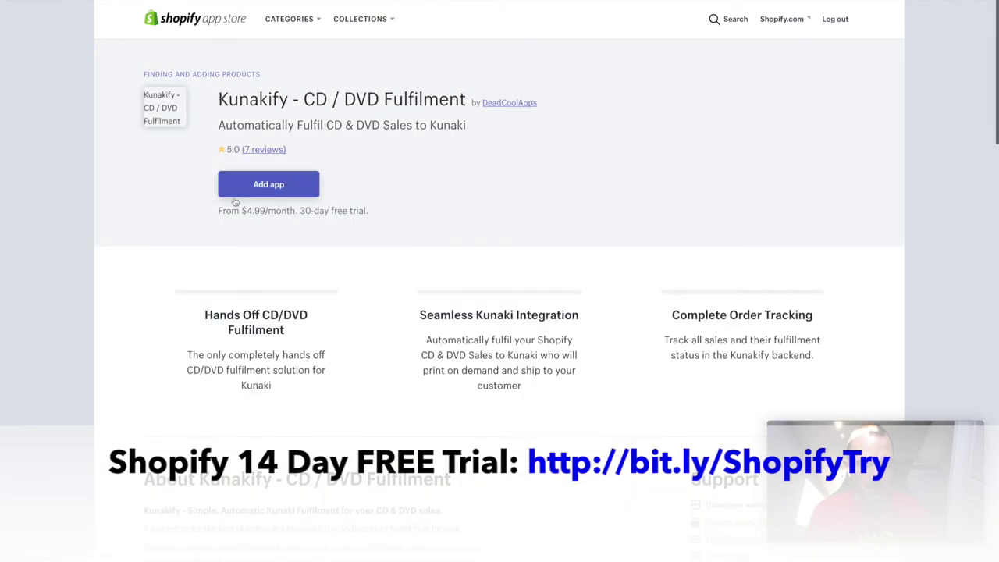
Step: Highlight the Kunakify app title and its 30-day free trial note
left_click_drag(218, 99, 394, 99)
left_click(374, 89)
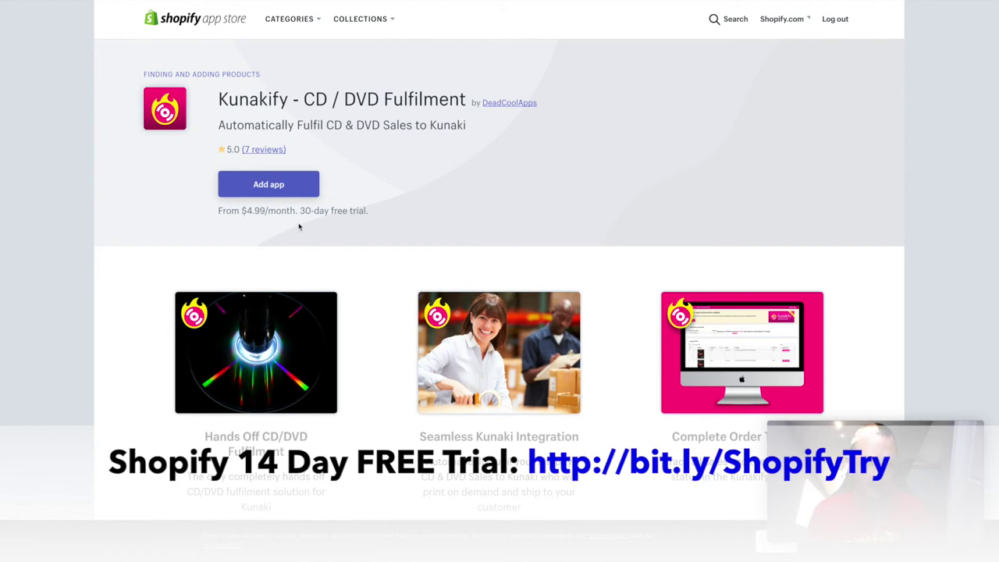
left_click_drag(300, 210, 392, 216)
left_click(266, 187)
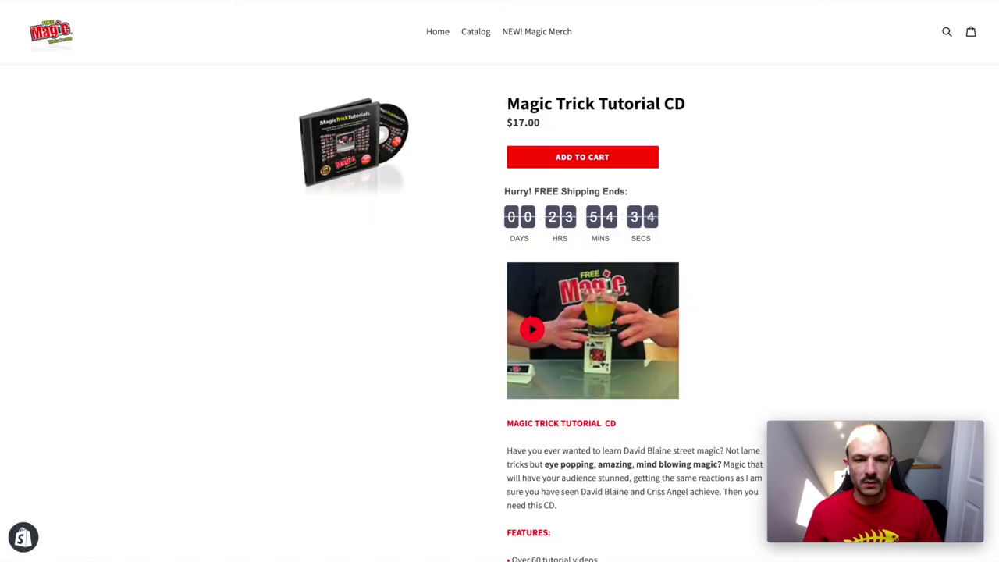
scroll(420, 274, "down", 5)
scroll(419, 273, "up", 5)
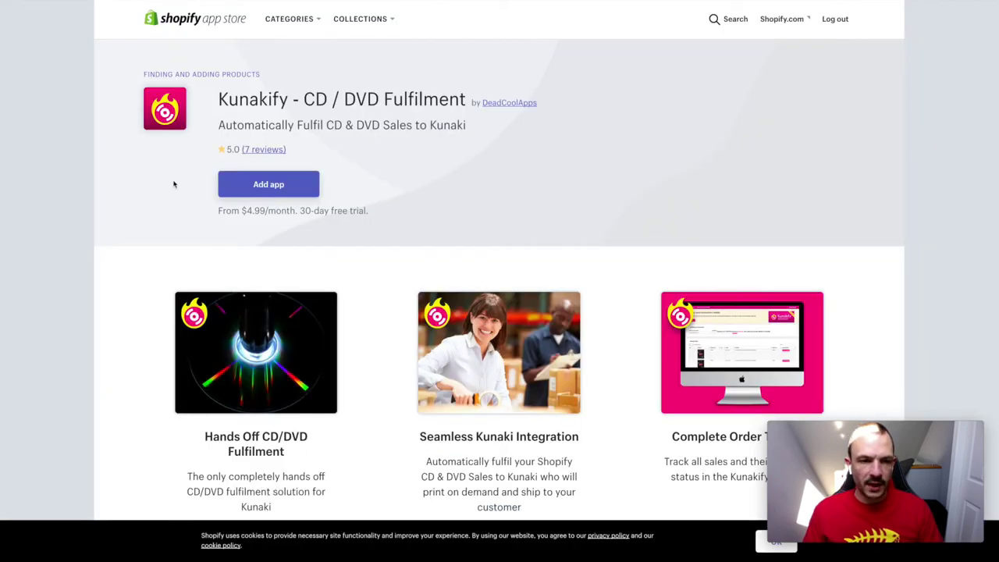
triple_click(328, 210)
left_click(442, 226)
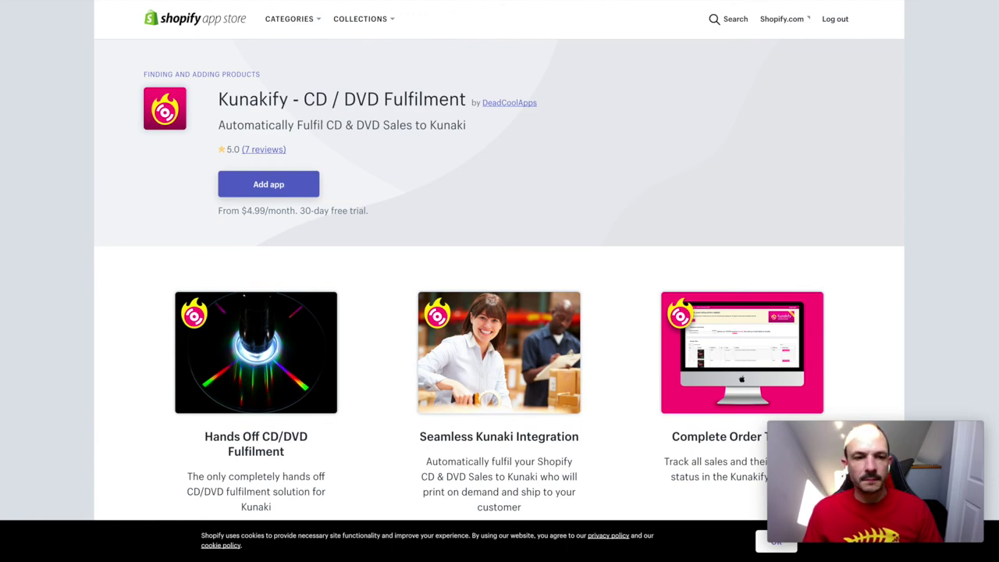
Step: On the CD's sales page, rotate the jewel case through back and spines to the open view showing the disc
key("ctrl+Tab")
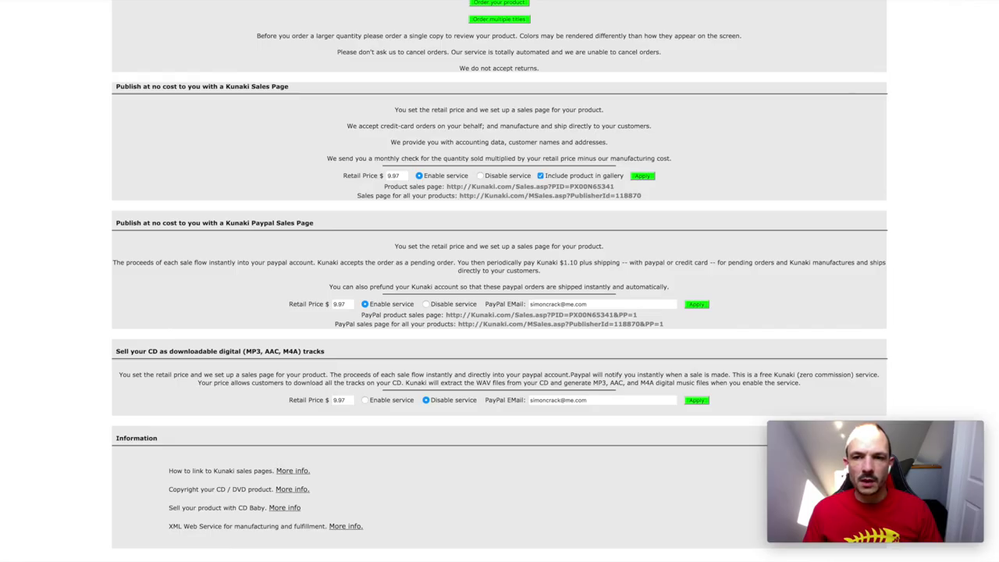
key("ctrl+Tab")
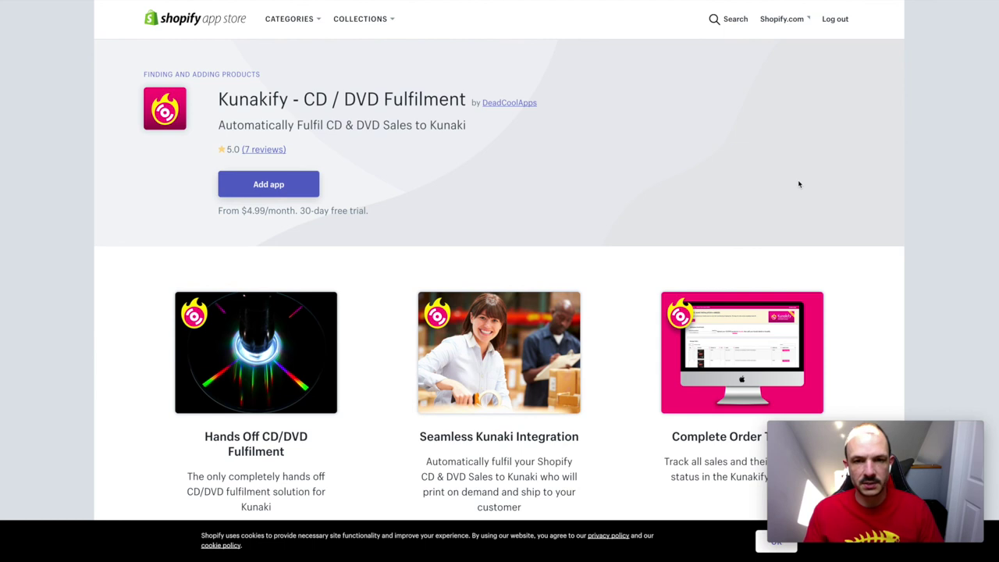
key("ctrl+Tab")
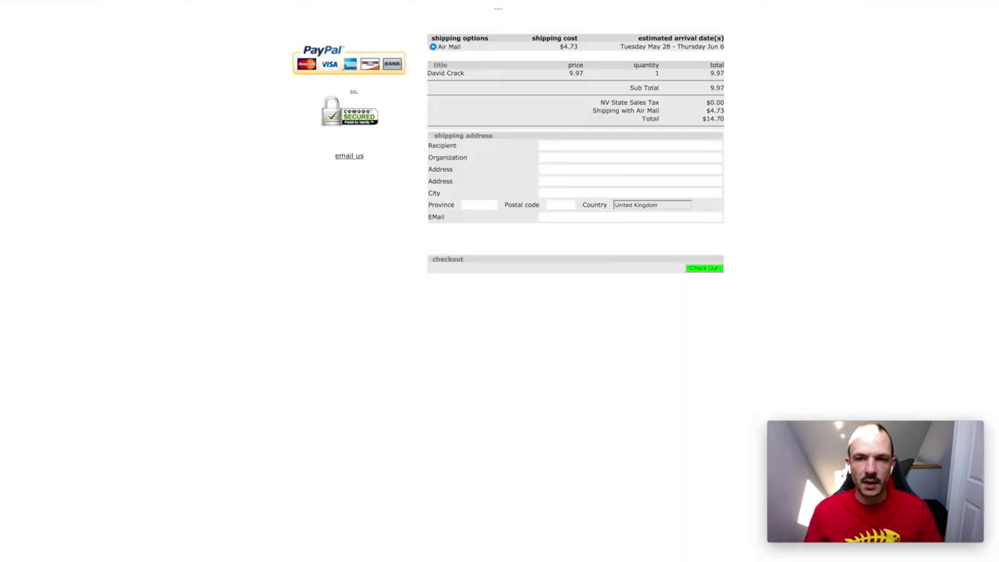
key("ctrl+Tab")
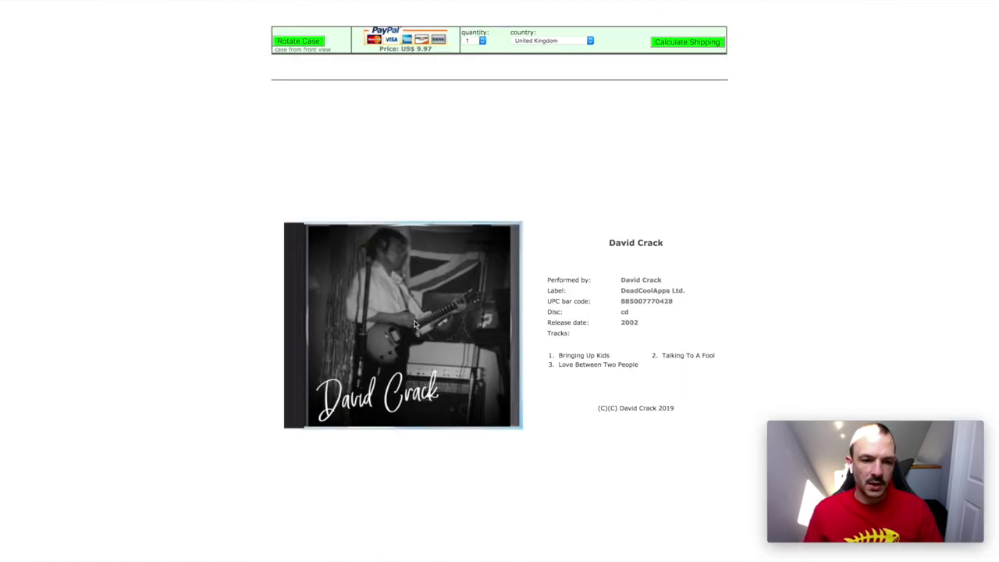
left_click(299, 47)
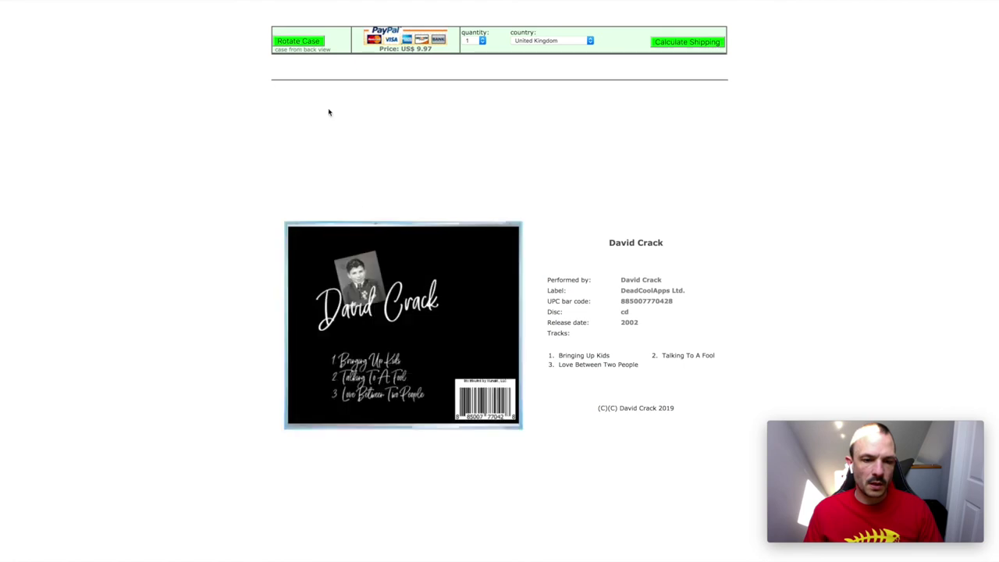
left_click(298, 46)
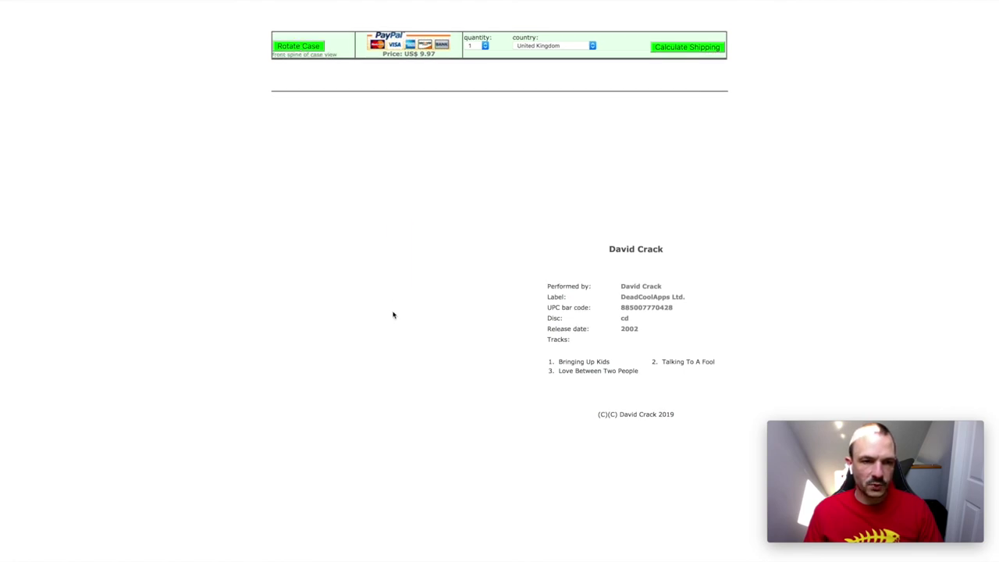
left_click(308, 44)
left_click(308, 46)
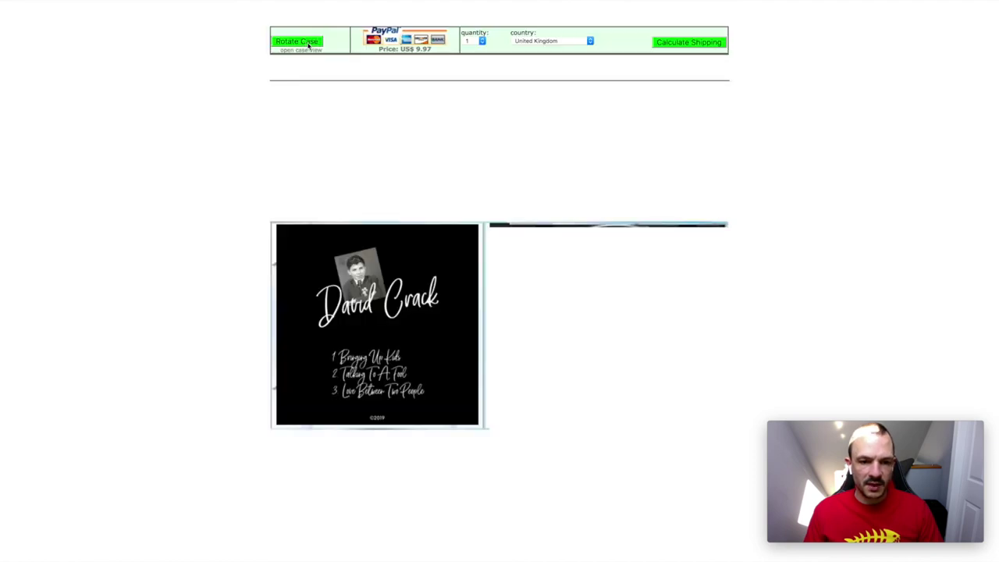